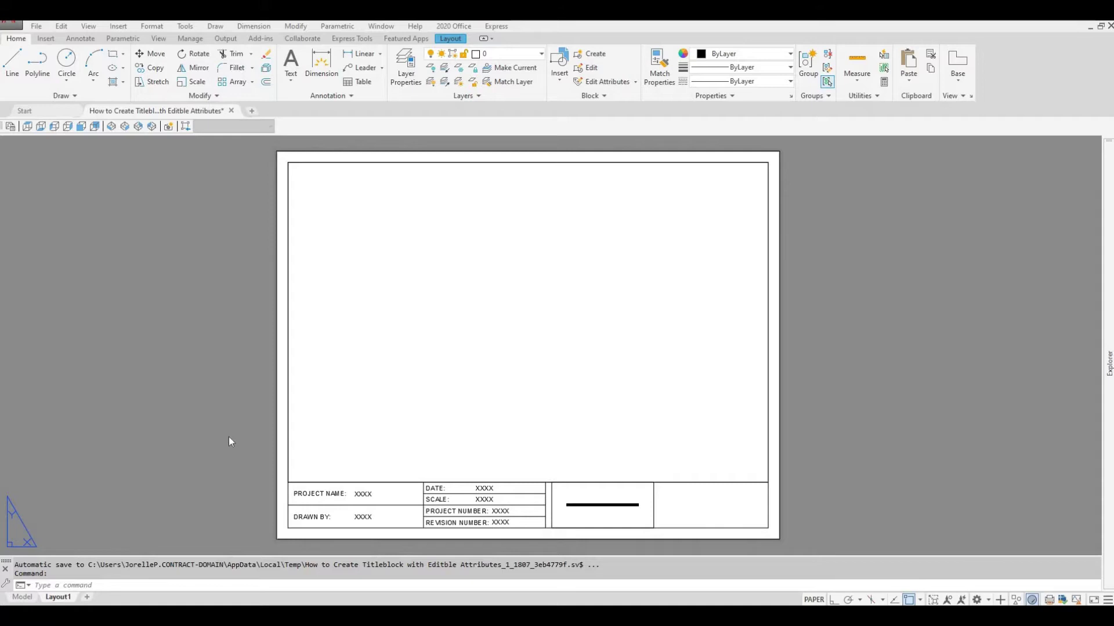
# - Look over the roof and floor plans in model space and return to Layout1
pyautogui.moveTo(18, 599)
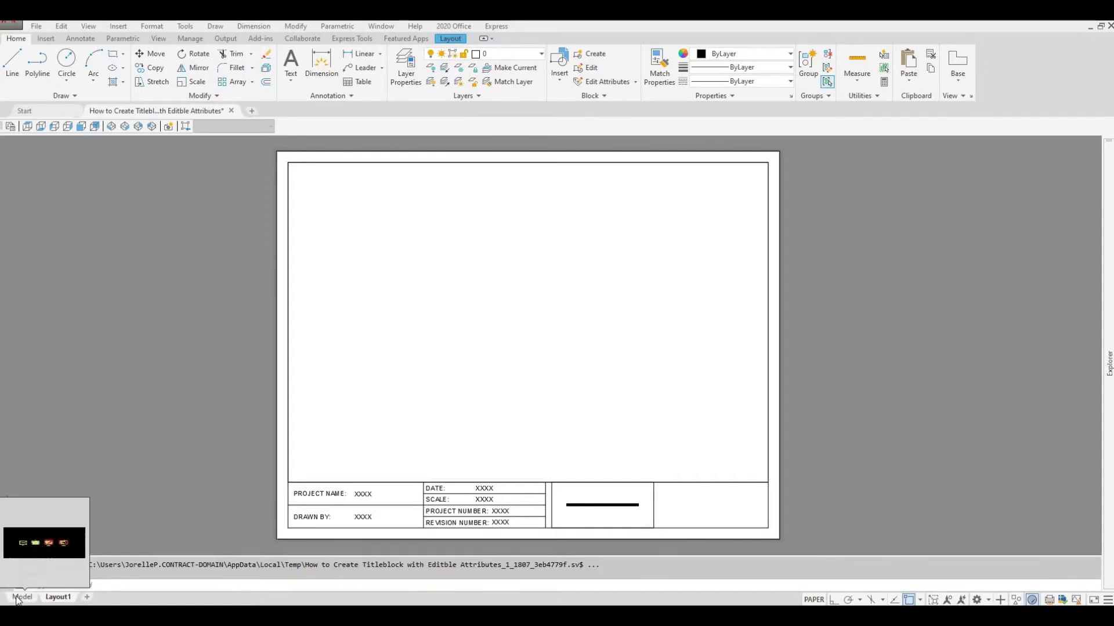
pyautogui.click(19, 598)
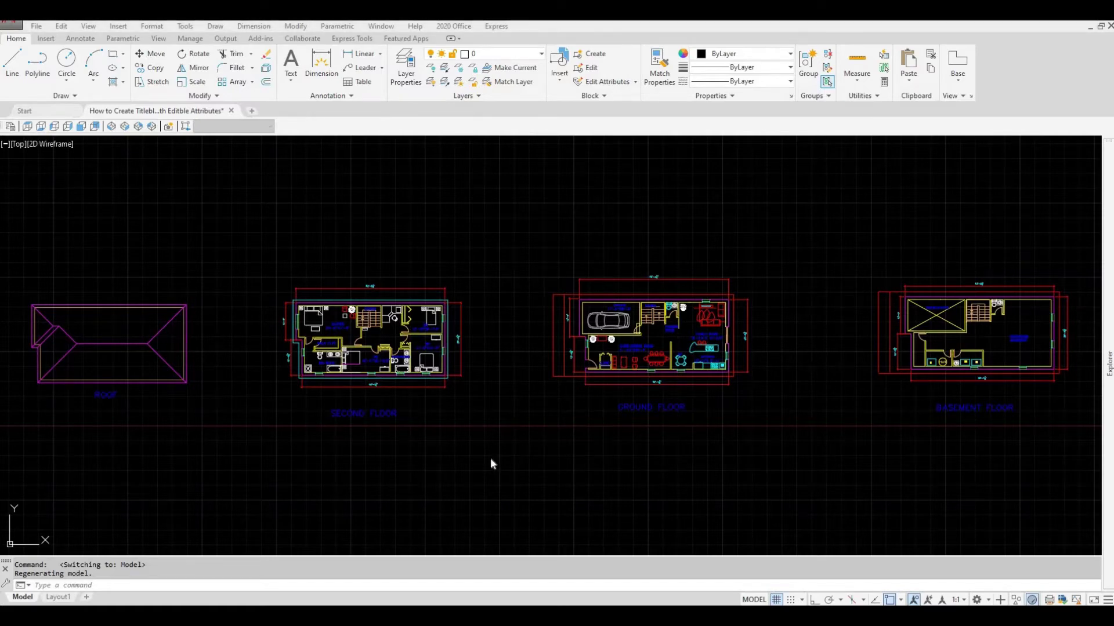
pyautogui.click(58, 597)
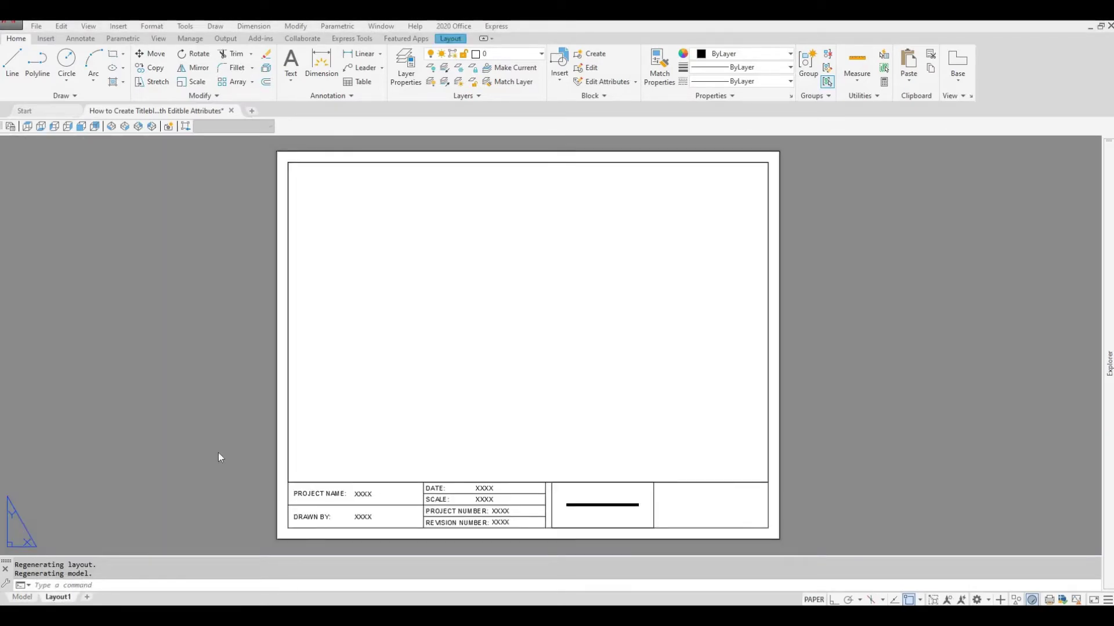
# - Activate the viewport on Layout1 and bring the roof plan to its middle
pyautogui.doubleClick(487, 400)
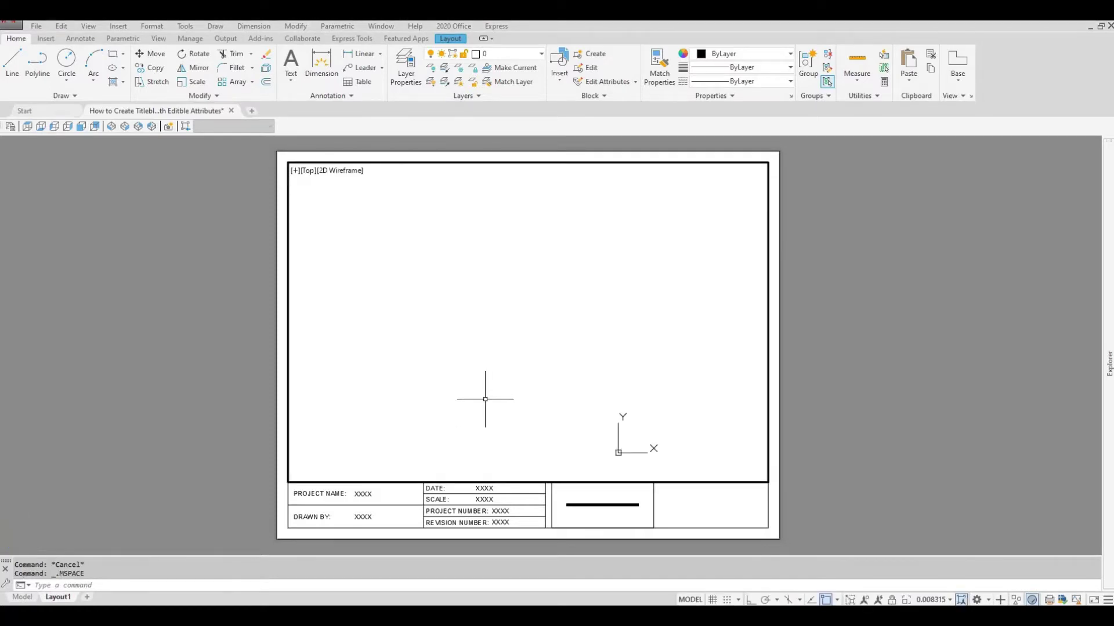
pyautogui.scroll(-4, 491, 380)
pyautogui.moveTo(594, 381); pyautogui.dragTo(521, 384, button='middle')
pyautogui.scroll(4, 598, 374)
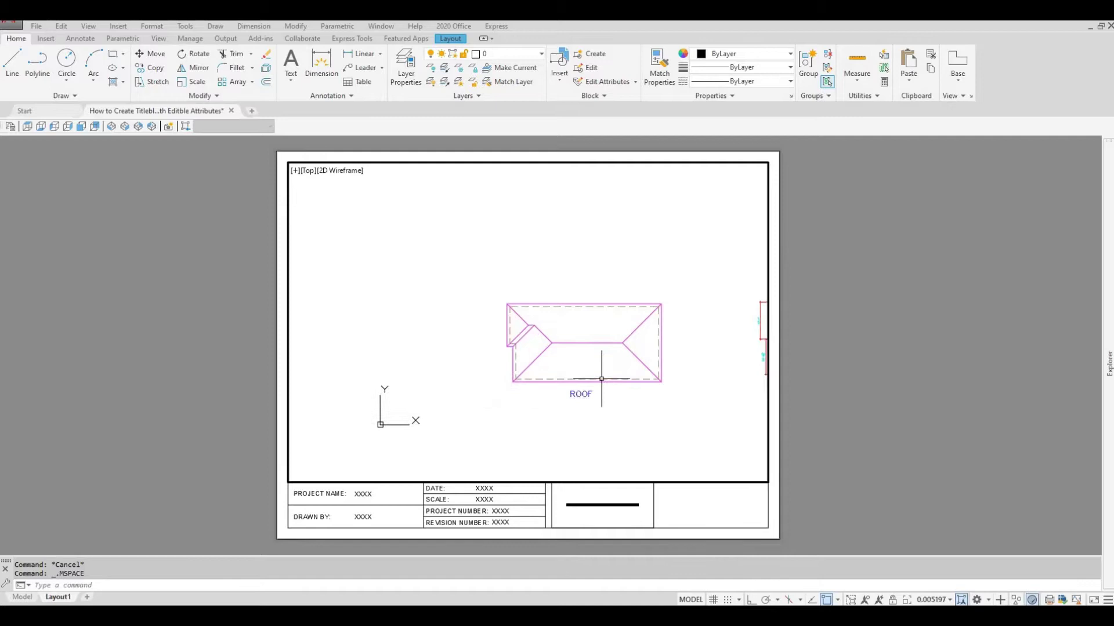
pyautogui.moveTo(603, 374); pyautogui.dragTo(551, 380, button='middle')
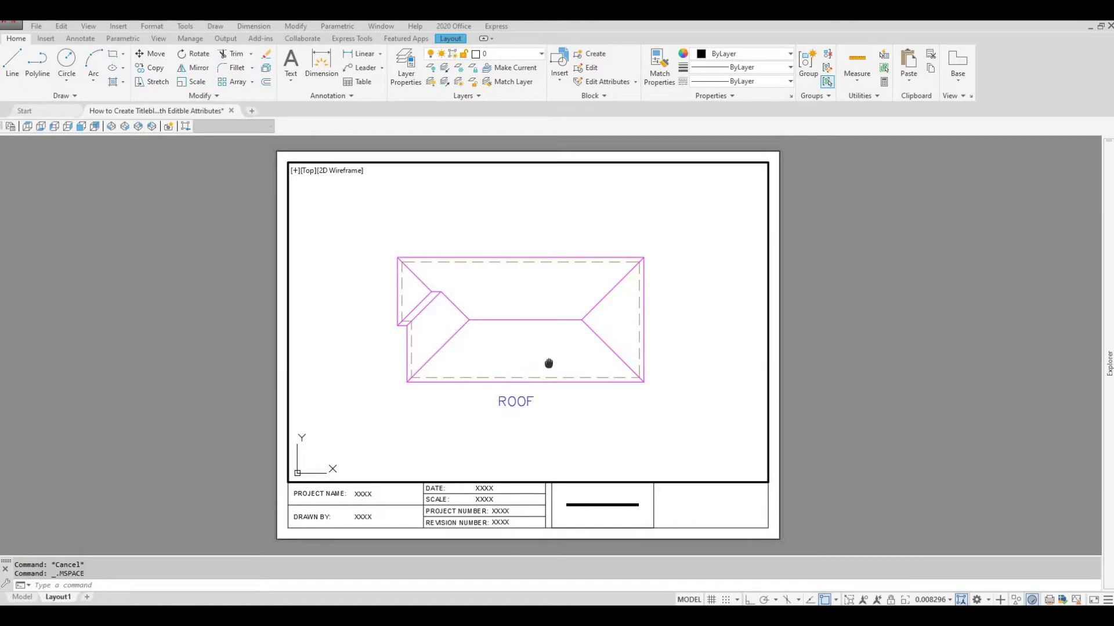
pyautogui.moveTo(547, 368); pyautogui.dragTo(573, 359, button='middle')
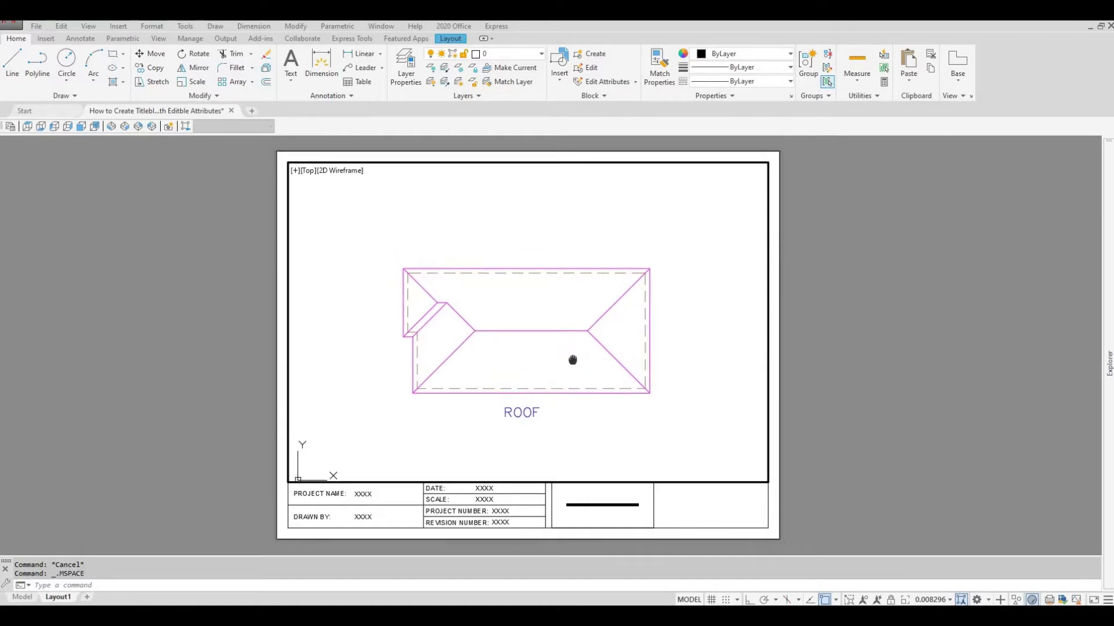
# - Enlarge the roof plan with real-time Zoom so it fills most of the viewport, and return to paper space
pyautogui.rightClick(616, 350)
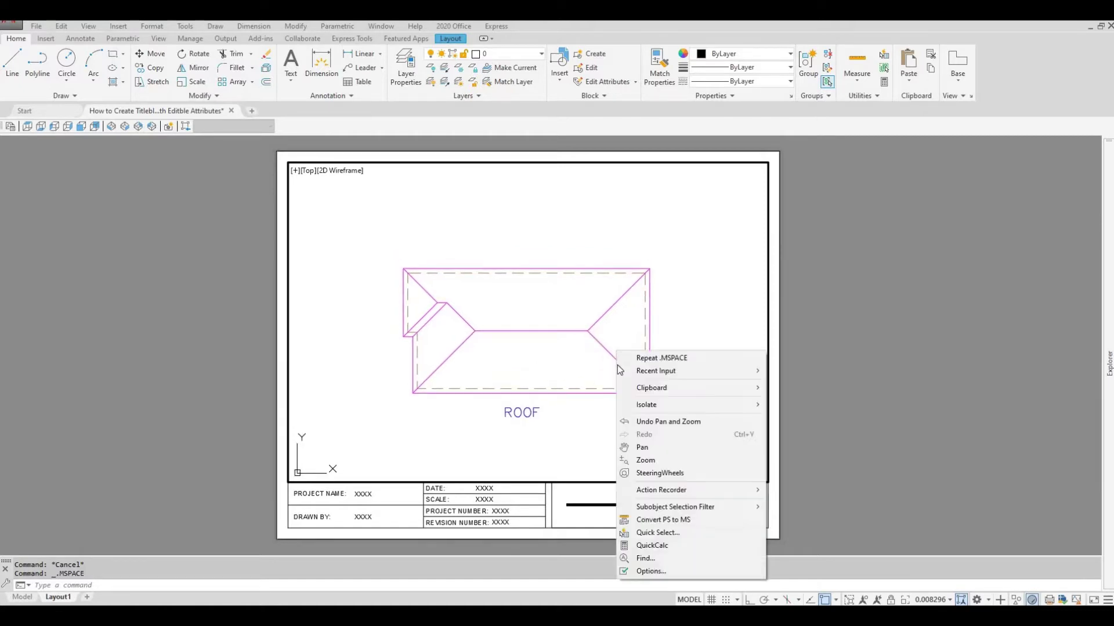
pyautogui.click(645, 461)
pyautogui.moveTo(648, 410); pyautogui.dragTo(661, 268)
pyautogui.moveTo(651, 350); pyautogui.dragTo(654, 339, button='middle')
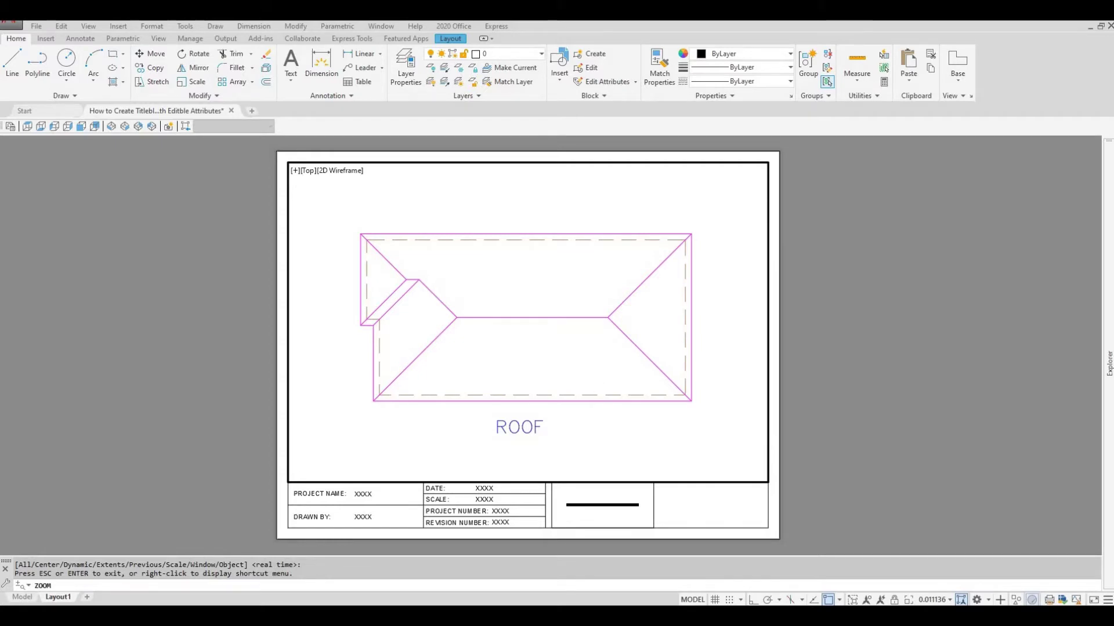
pyautogui.press('Escape')
pyautogui.doubleClick(750, 356)
pyautogui.doubleClick(815, 371)
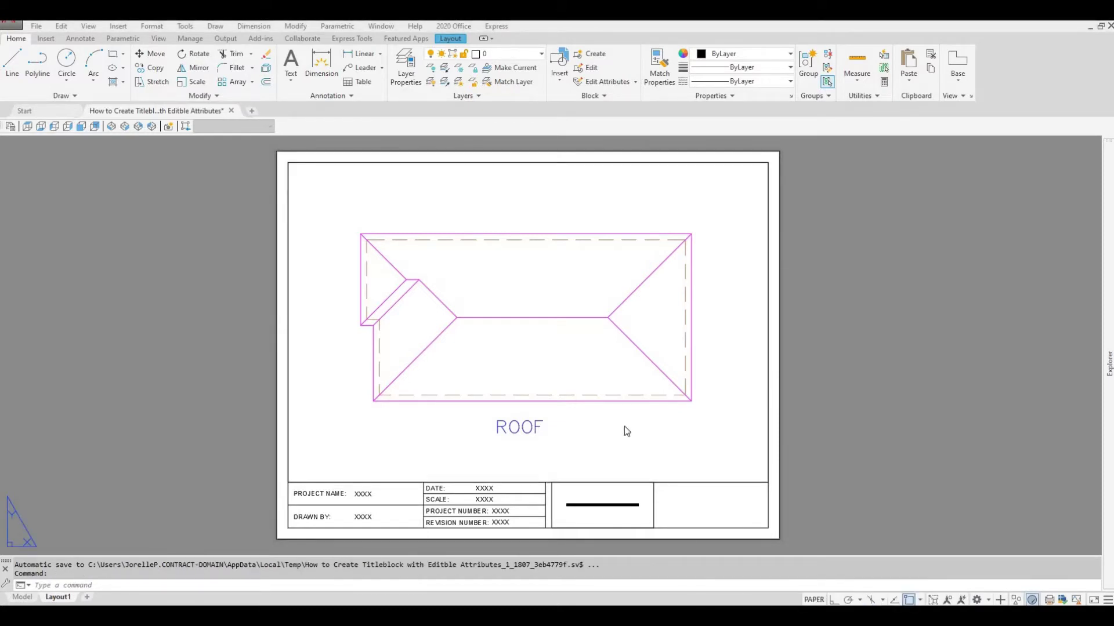
# - Create a copy of Layout1 and place it at the end of the layouts
pyautogui.rightClick(60, 598)
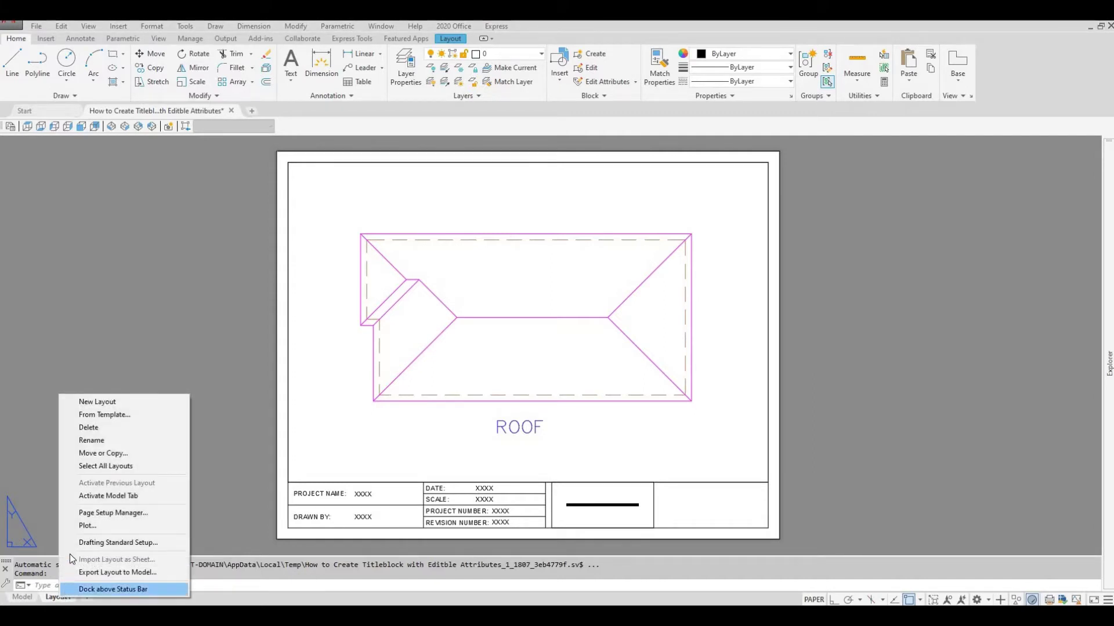
pyautogui.click(100, 458)
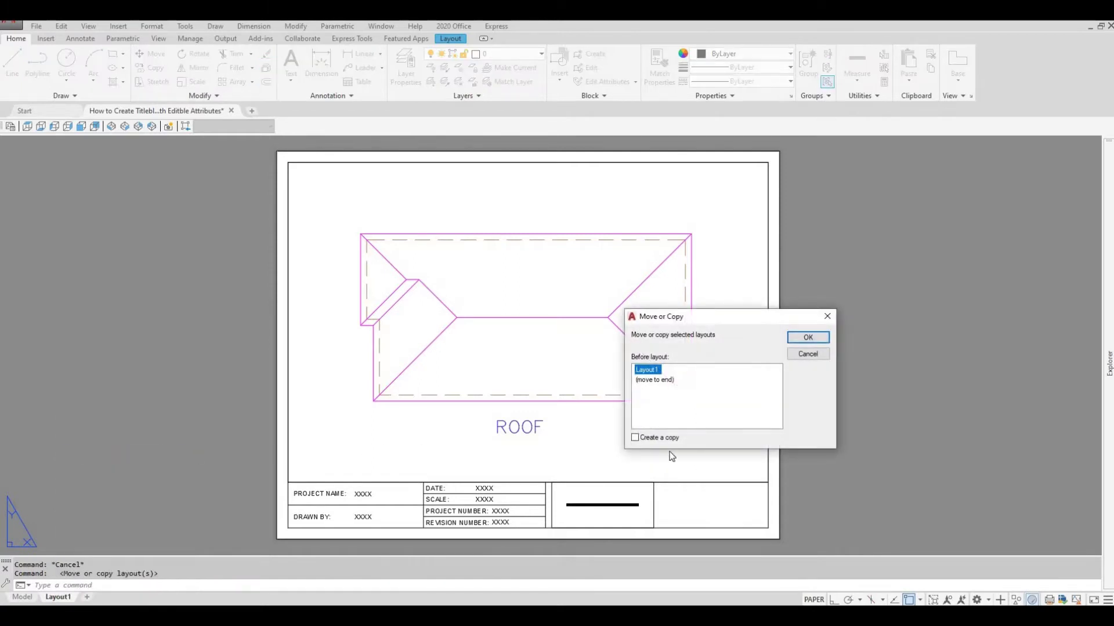
pyautogui.click(650, 382)
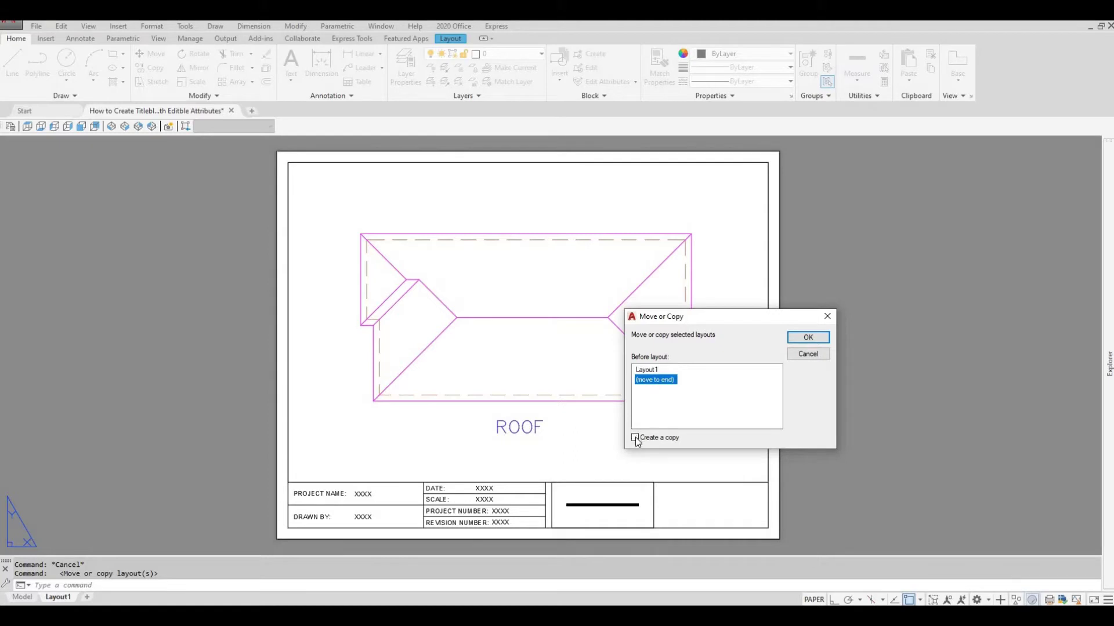
pyautogui.click(636, 439)
pyautogui.click(807, 337)
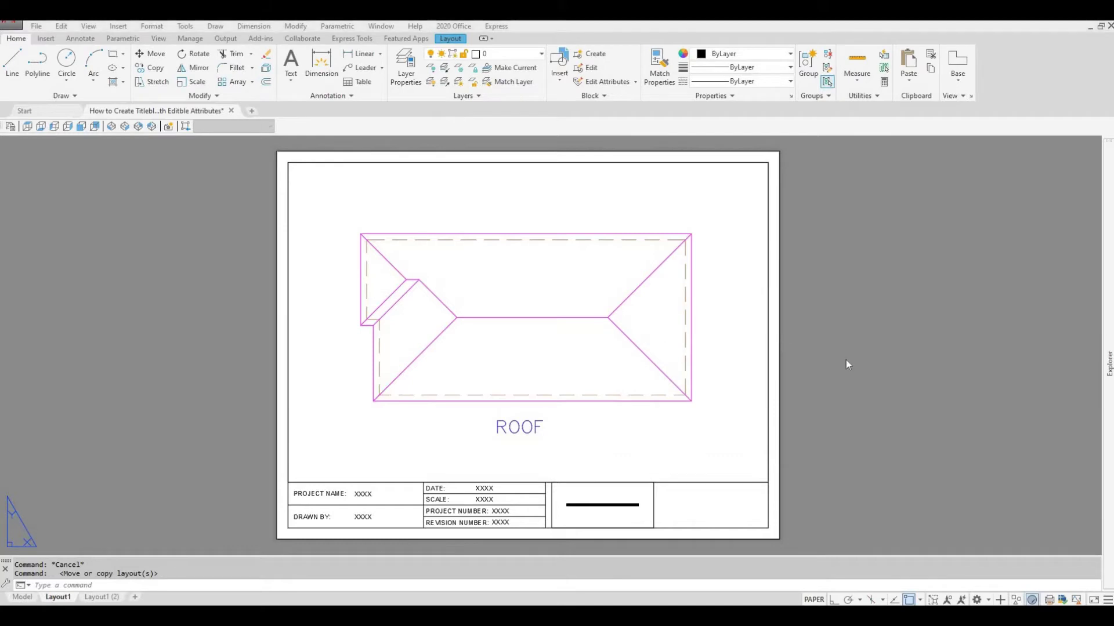
# - Create a copy of Layout1 (2) and place it at the end of the layouts
pyautogui.rightClick(95, 597)
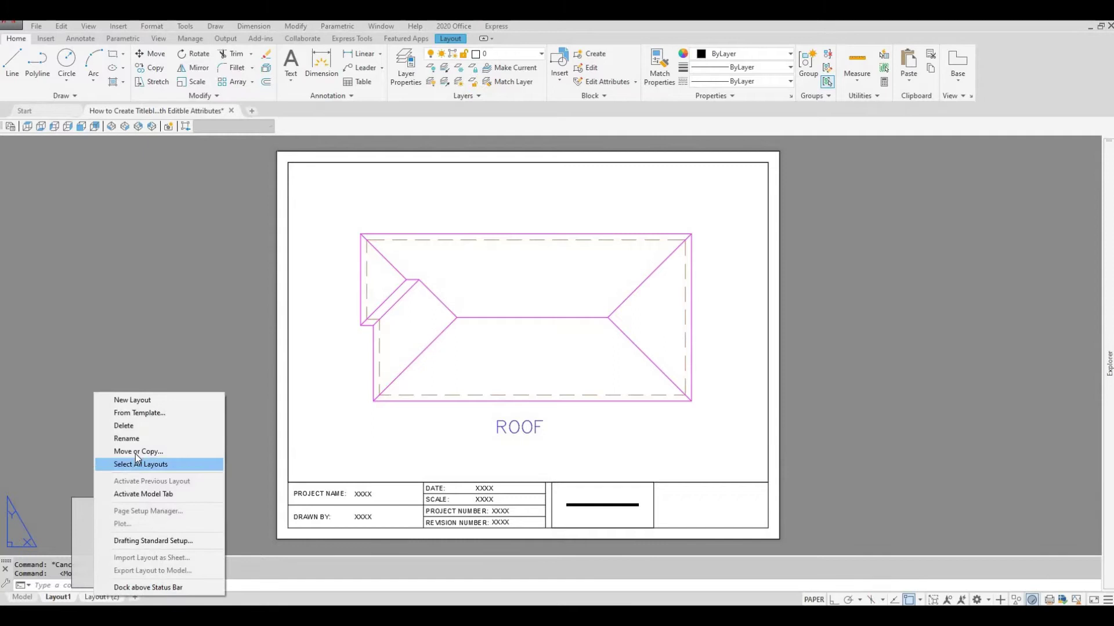
pyautogui.click(133, 451)
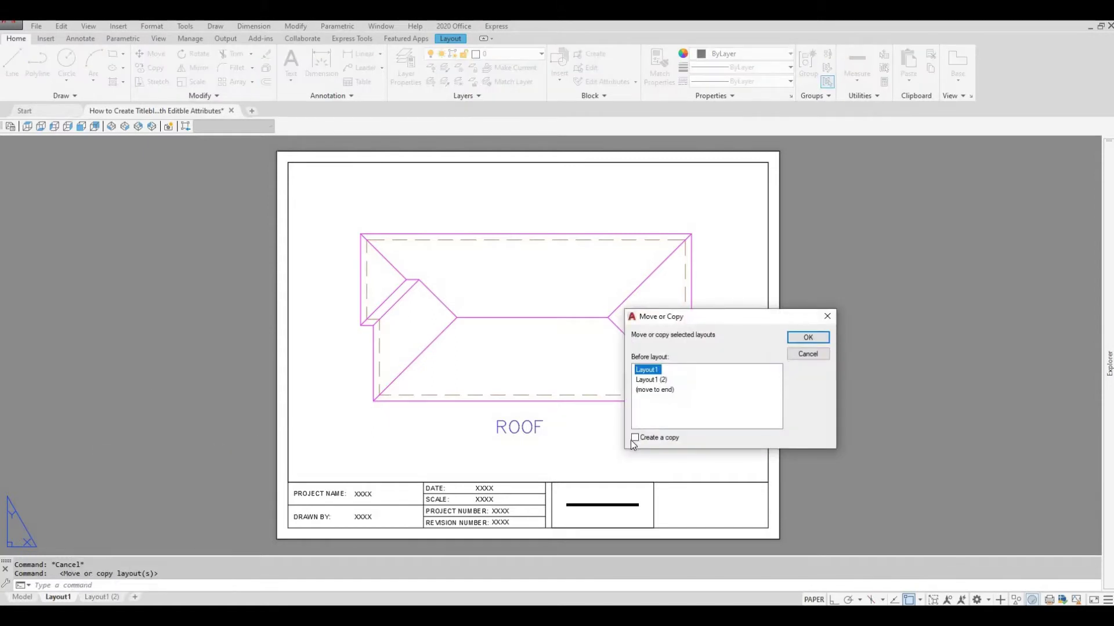
pyautogui.click(654, 390)
pyautogui.hotkey('alt', 'c')
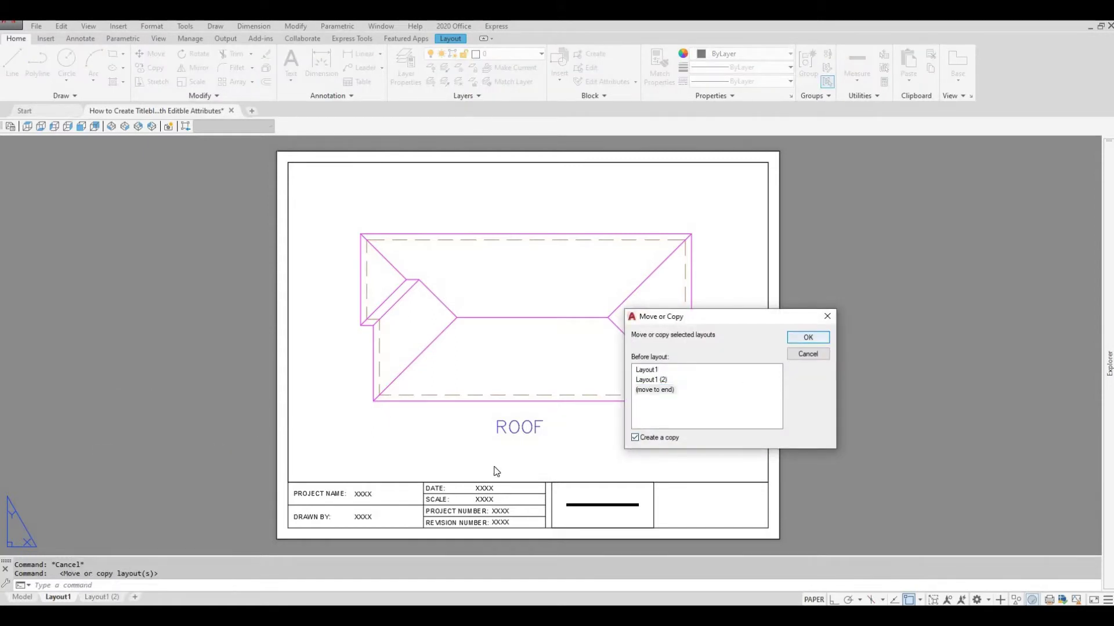
pyautogui.click(793, 342)
# - Create a copy of Layout1 (3) and place it at the end of the layouts
pyautogui.rightClick(149, 597)
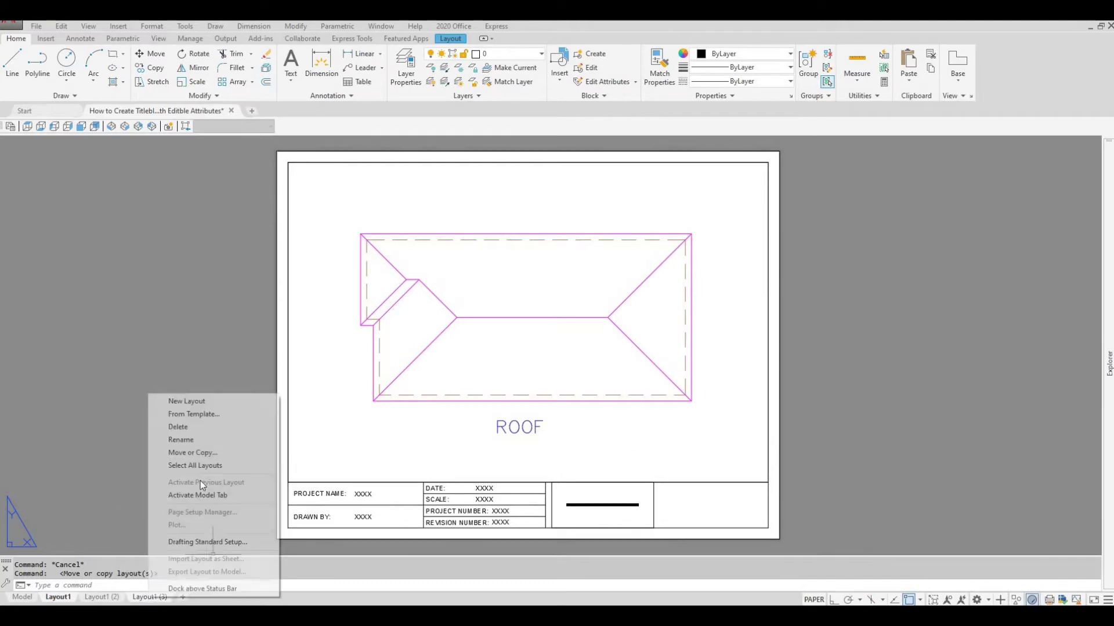
pyautogui.click(193, 453)
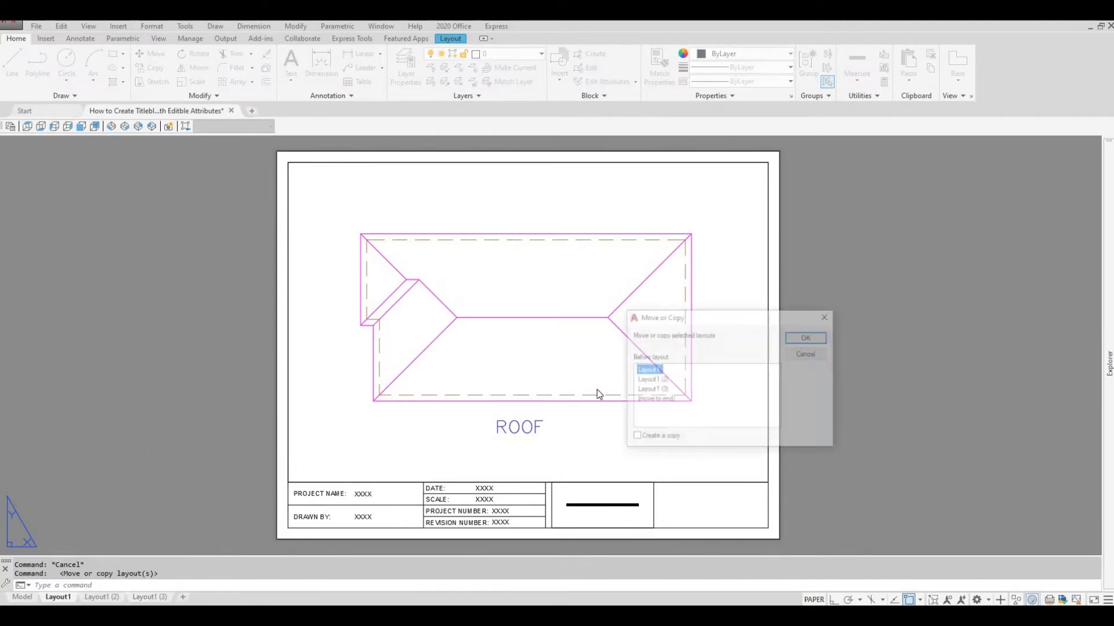
pyautogui.click(654, 399)
pyautogui.click(635, 437)
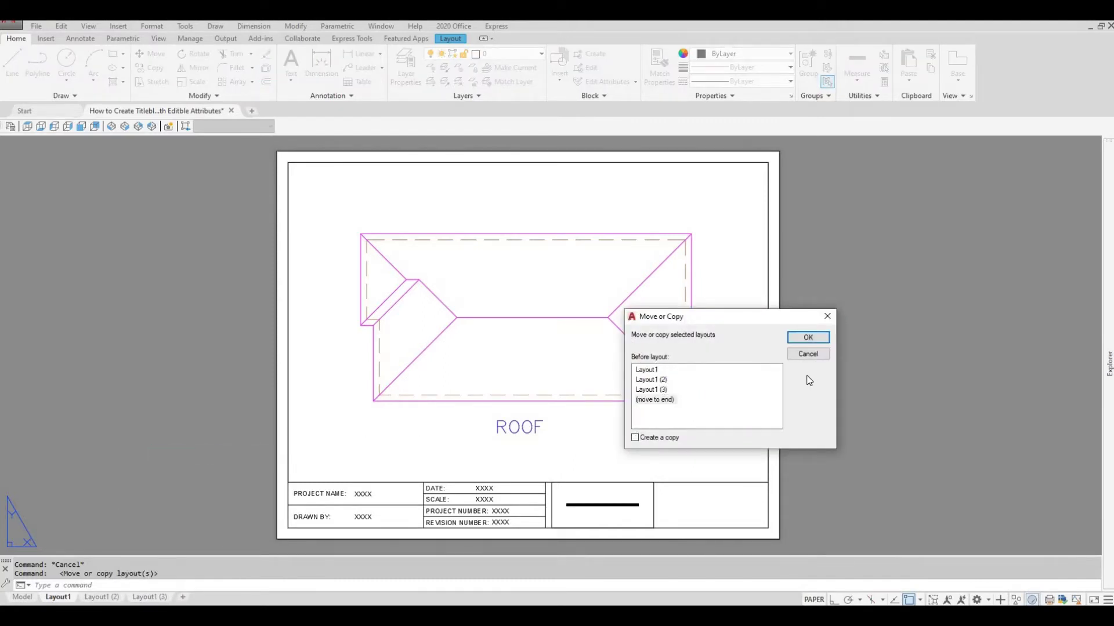
pyautogui.click(812, 342)
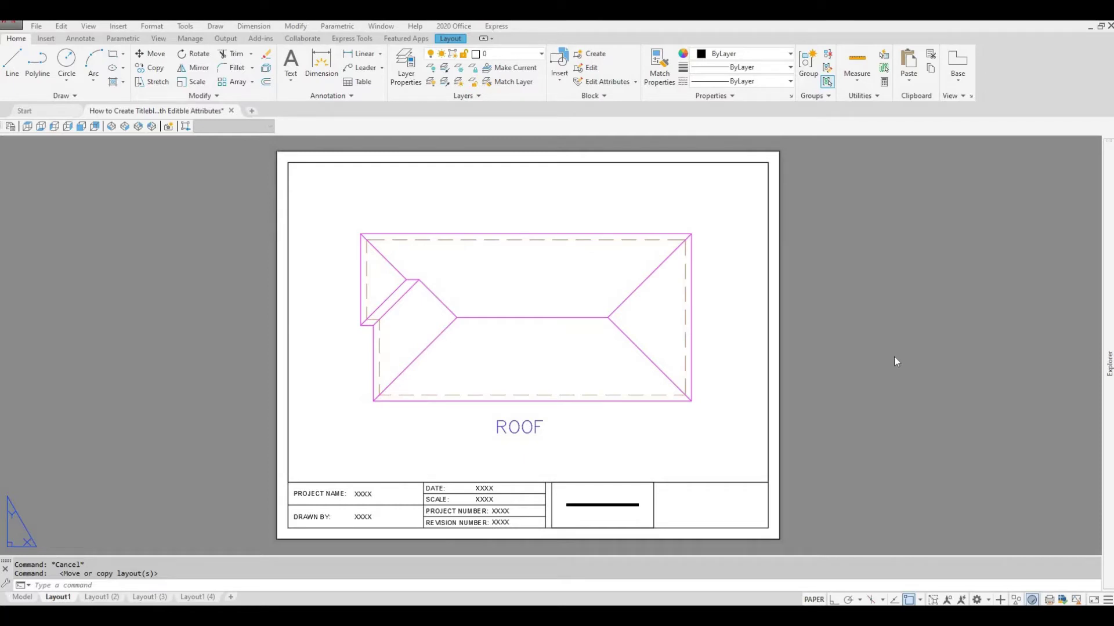
# - Rename Layout1 as "roof plan"
pyautogui.rightClick(64, 599)
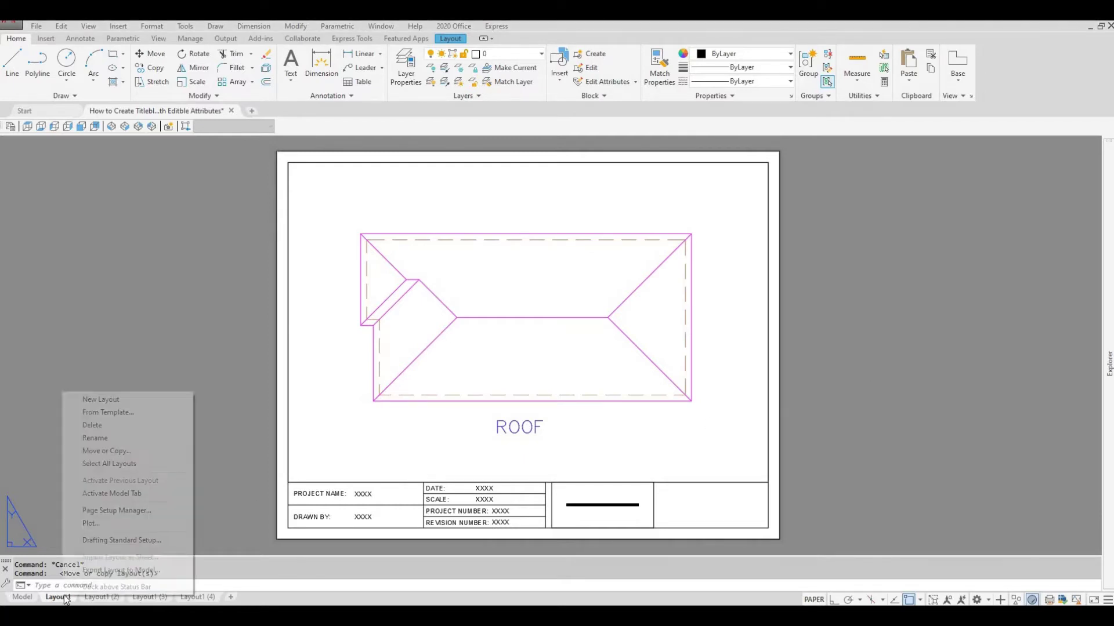
pyautogui.click(102, 449)
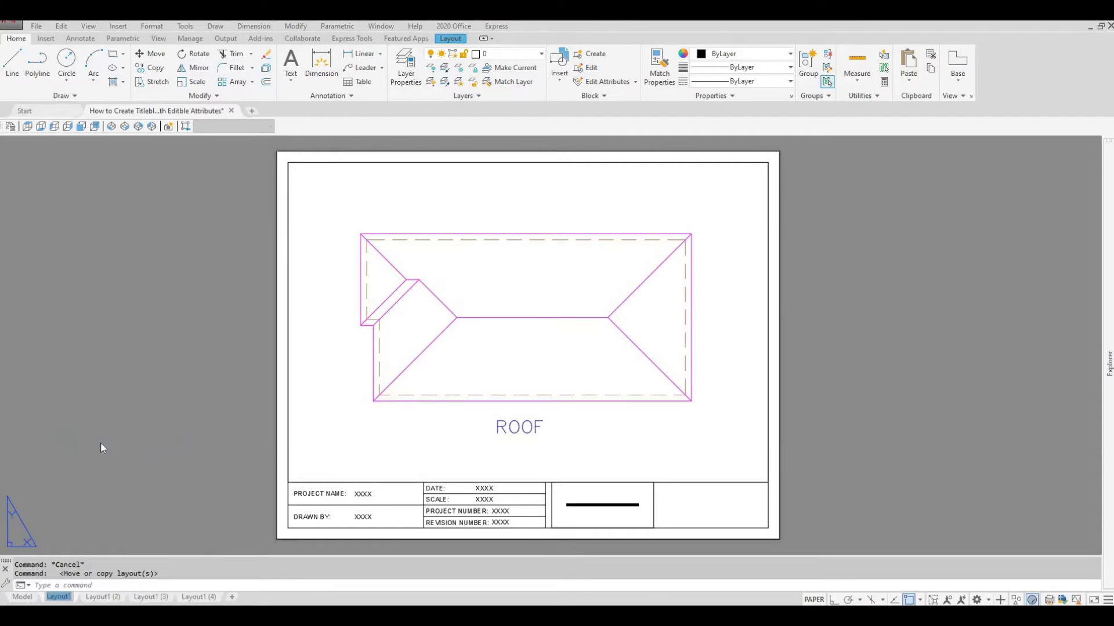
pyautogui.write('roo')
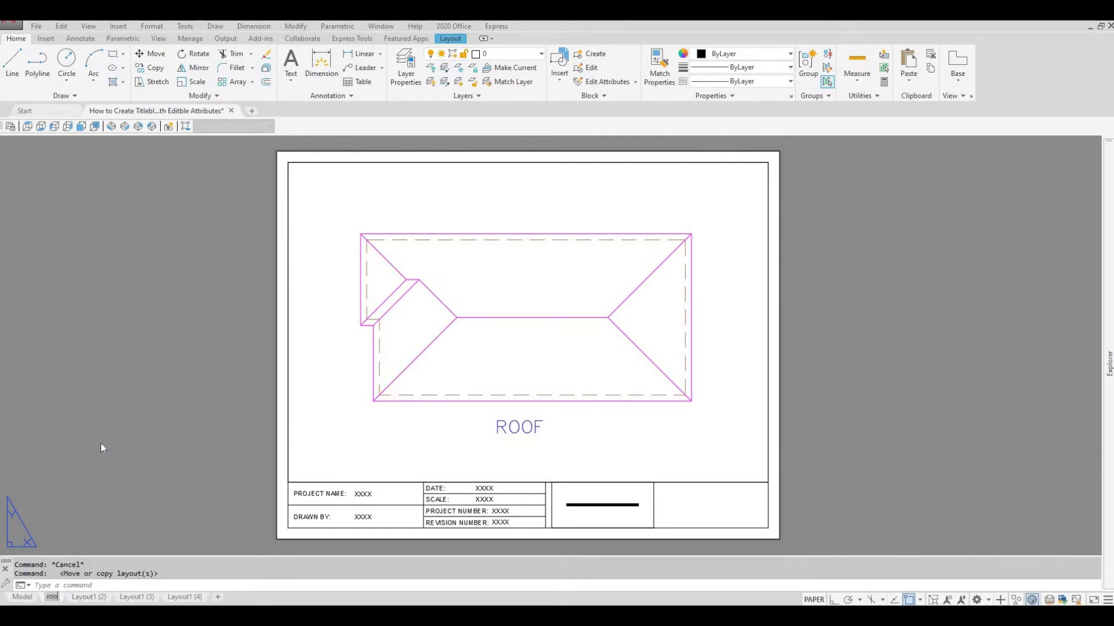
pyautogui.write('f plan')
pyautogui.press('Return')
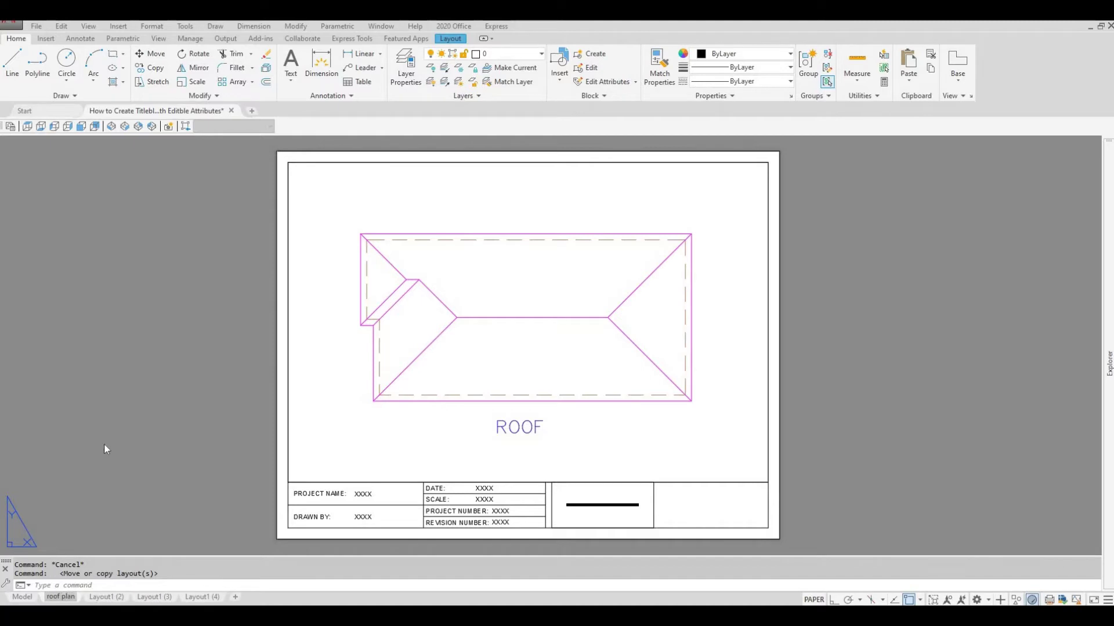
pyautogui.click(104, 444)
pyautogui.press('Escape')
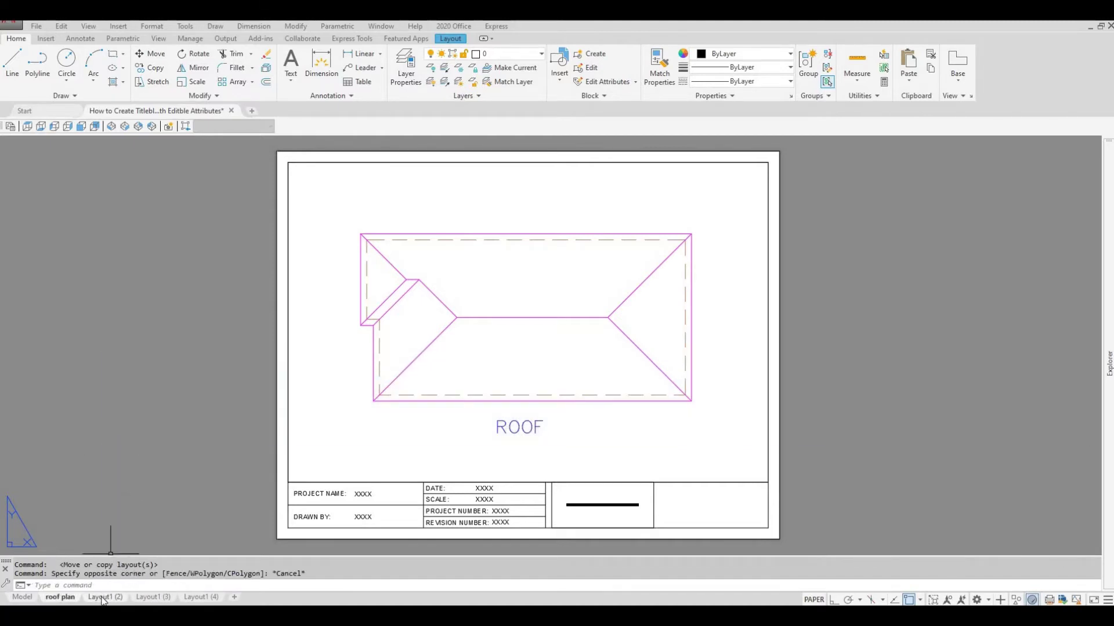
# - Rename Layout1 (2) as "second floor"
pyautogui.rightClick(103, 597)
pyautogui.click(149, 451)
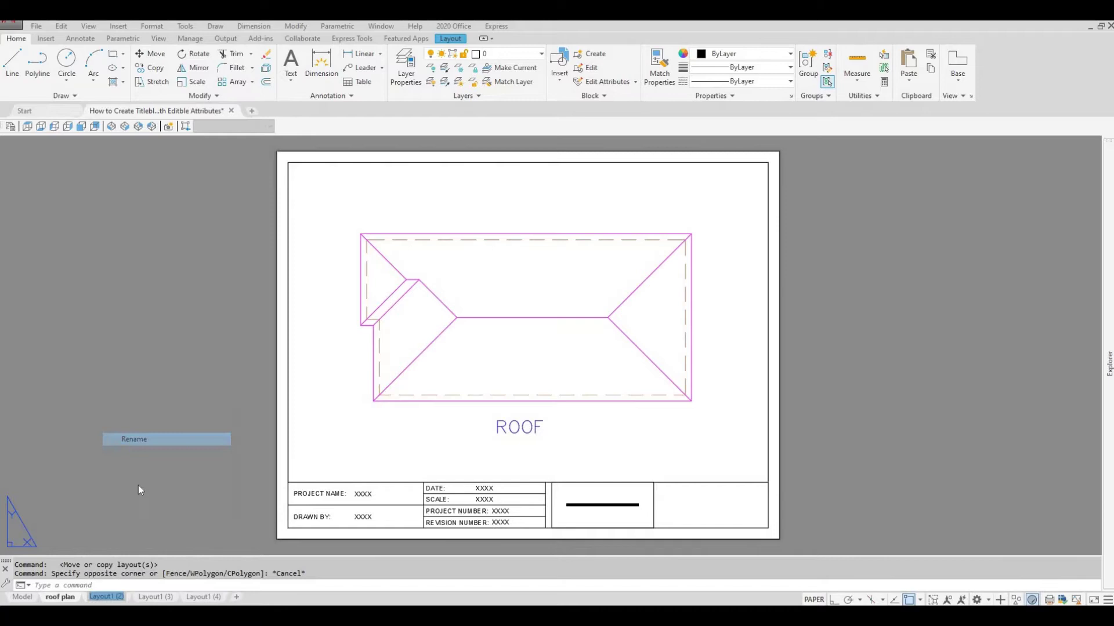
pyautogui.write('seco')
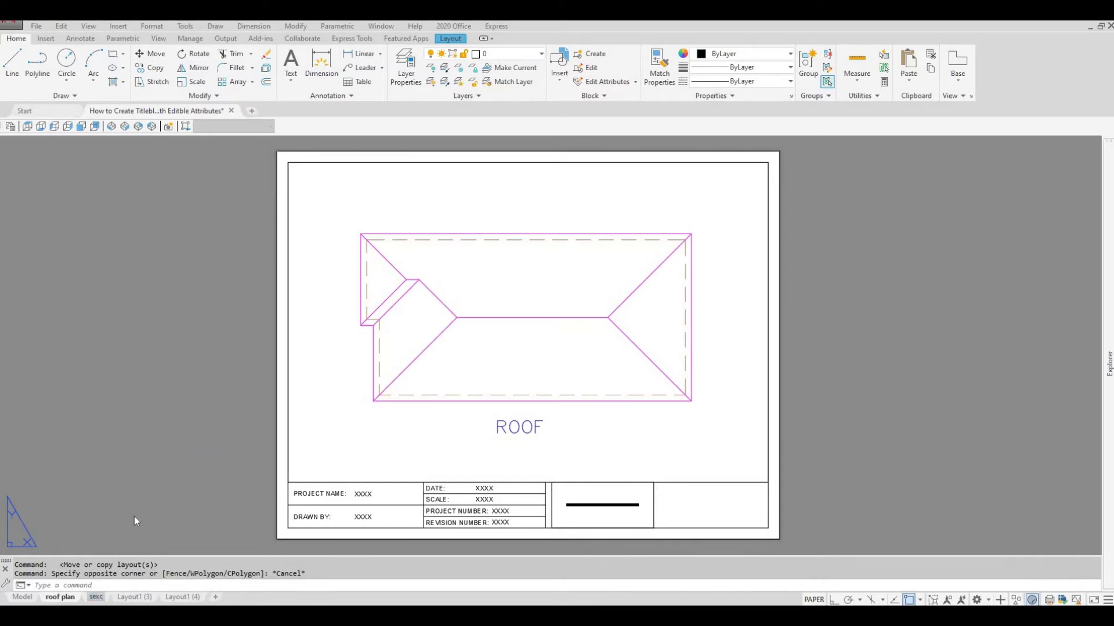
pyautogui.press('BackSpace')
pyautogui.press('BackSpace')
pyautogui.write('cond floor')
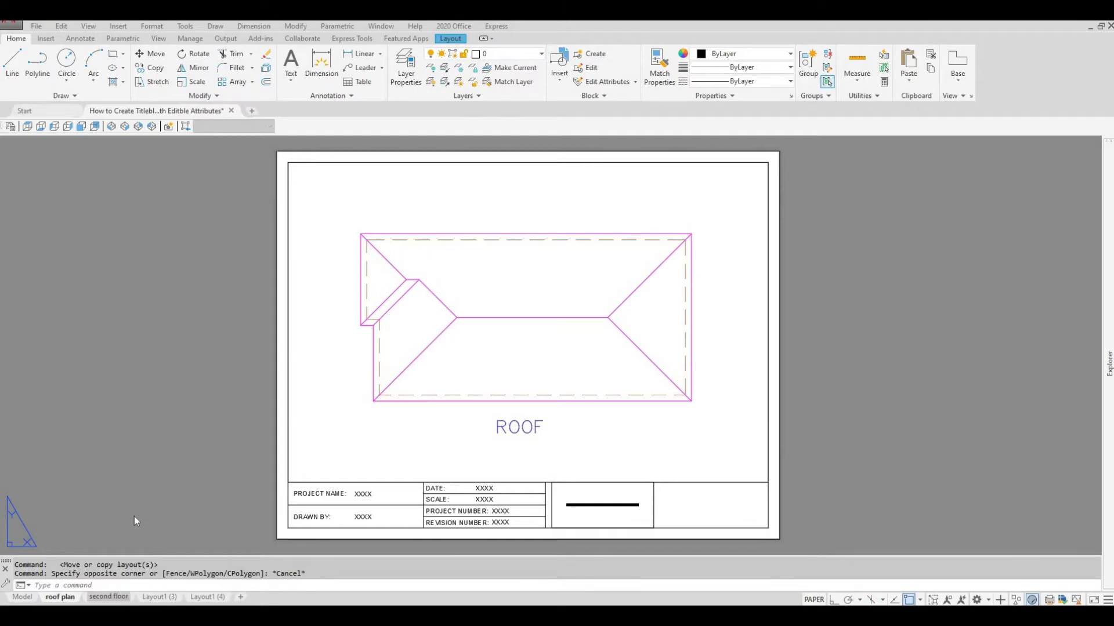
pyautogui.press('Return')
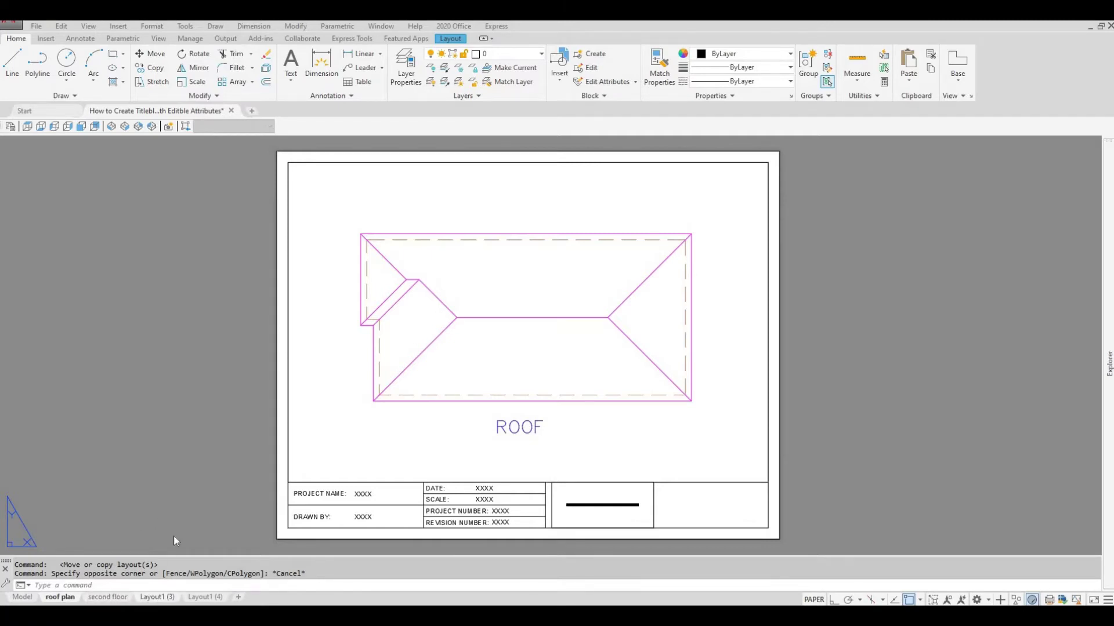
# - Rename Layout1 (3) as "first floor"
pyautogui.rightClick(155, 599)
pyautogui.click(187, 441)
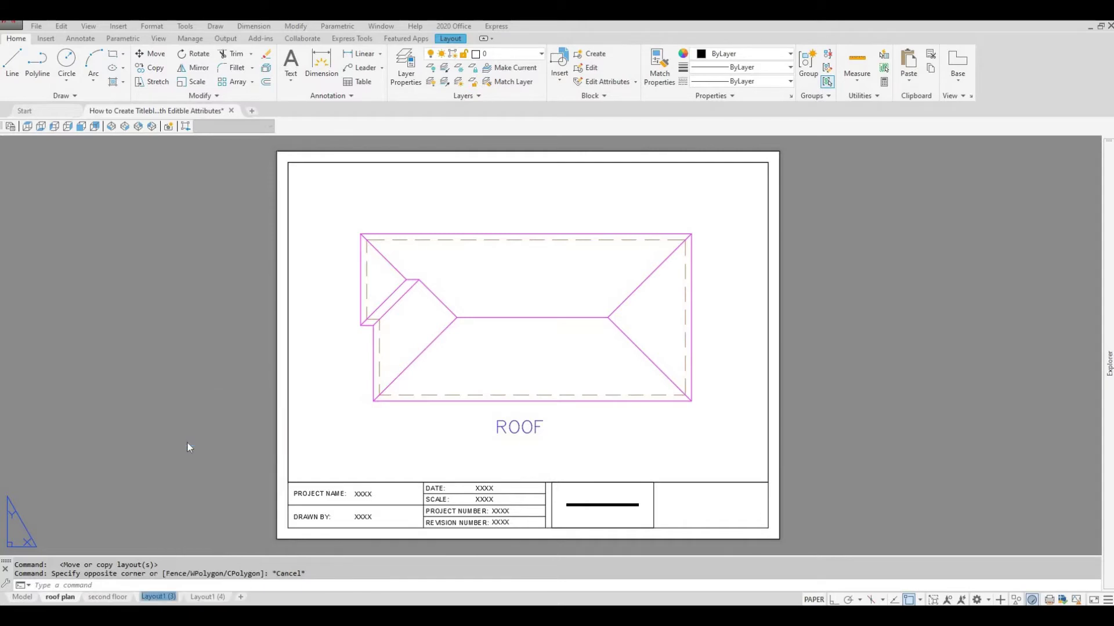
pyautogui.write('first f')
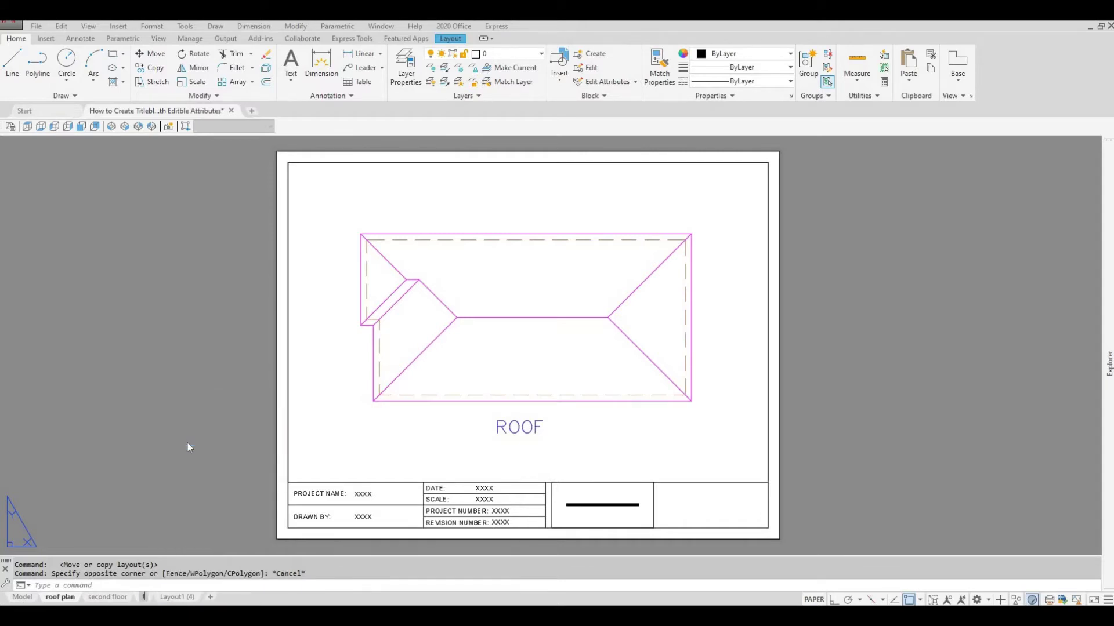
pyautogui.write('loor')
pyautogui.click(193, 459)
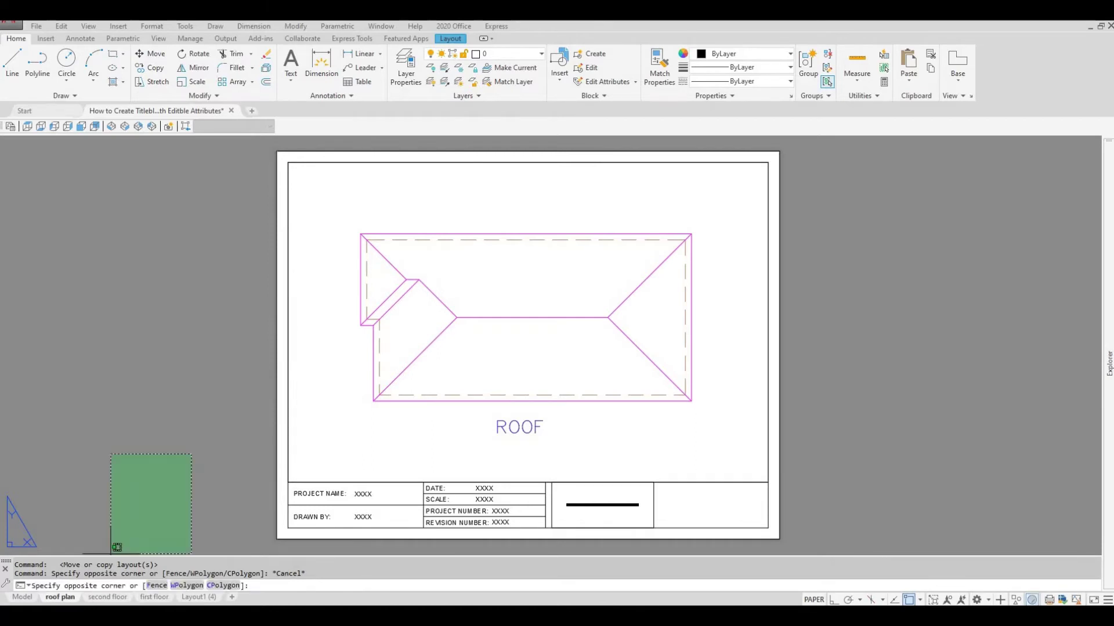
pyautogui.click(102, 554)
# - Rename Layout1 (4) as "basement"
pyautogui.rightClick(198, 597)
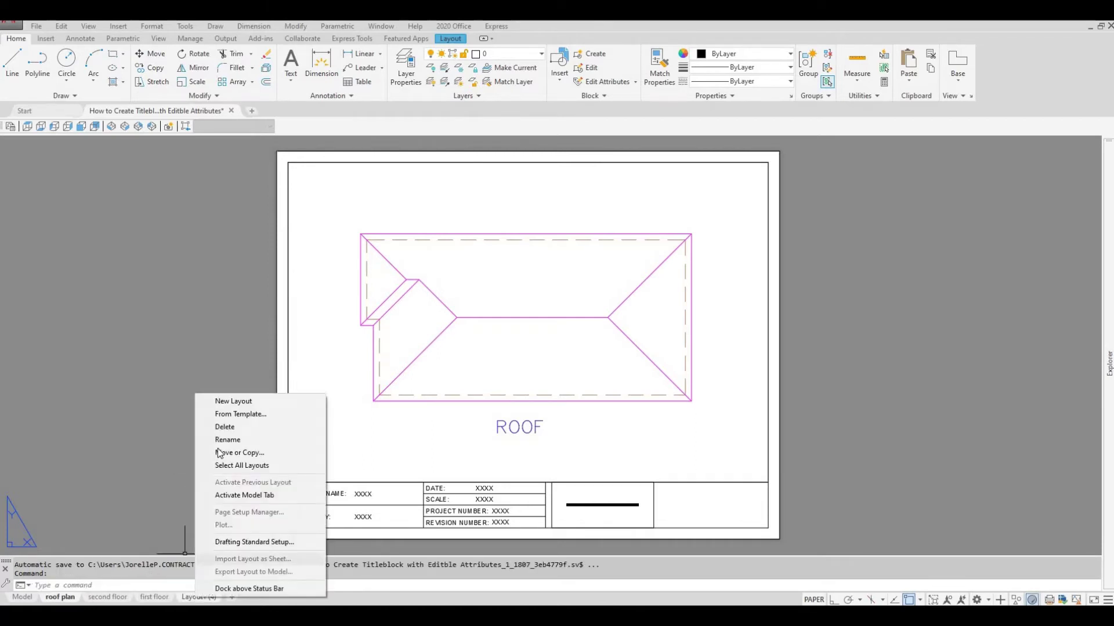
pyautogui.click(232, 441)
pyautogui.write('basement')
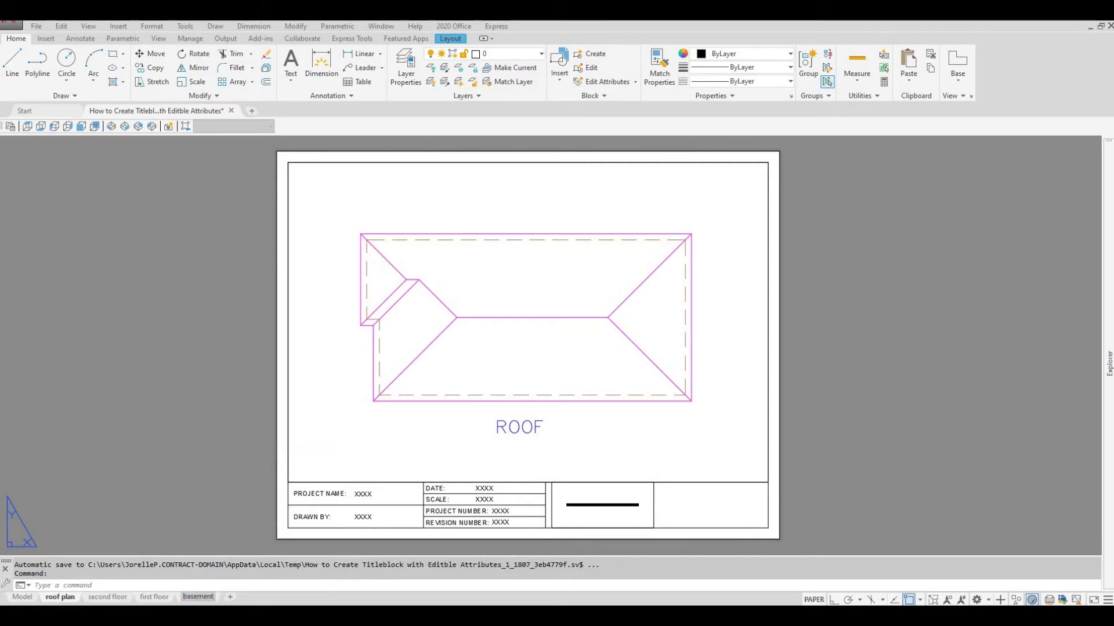
pyautogui.press('Return')
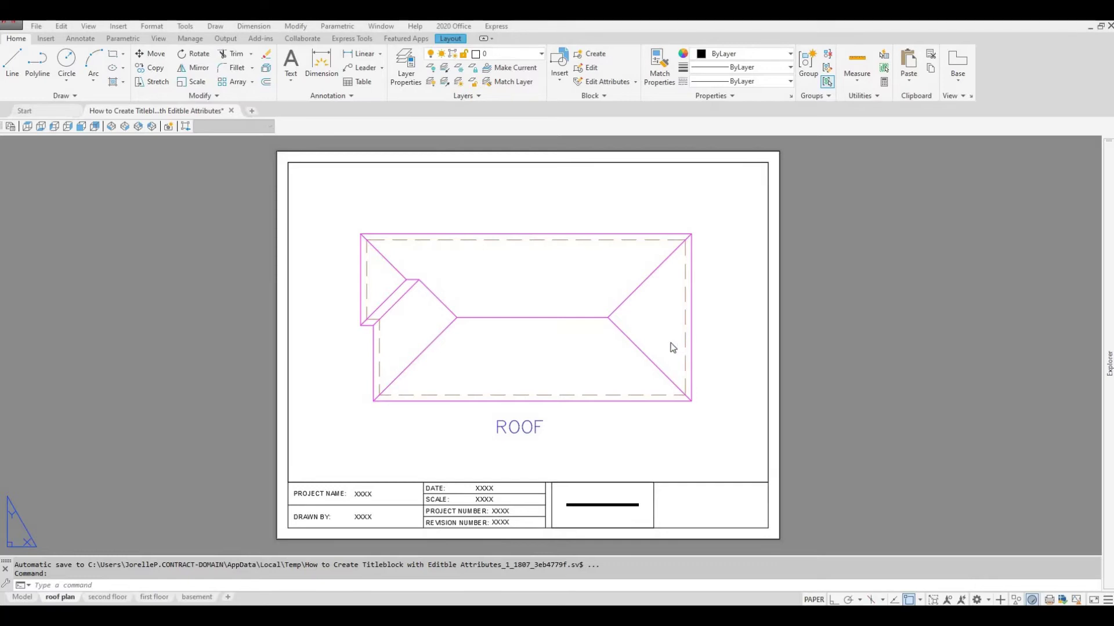
# - In the second floor layout, pan the viewport's model view to the SECOND FLOOR plan and return to paper space
pyautogui.click(98, 602)
pyautogui.doubleClick(708, 294)
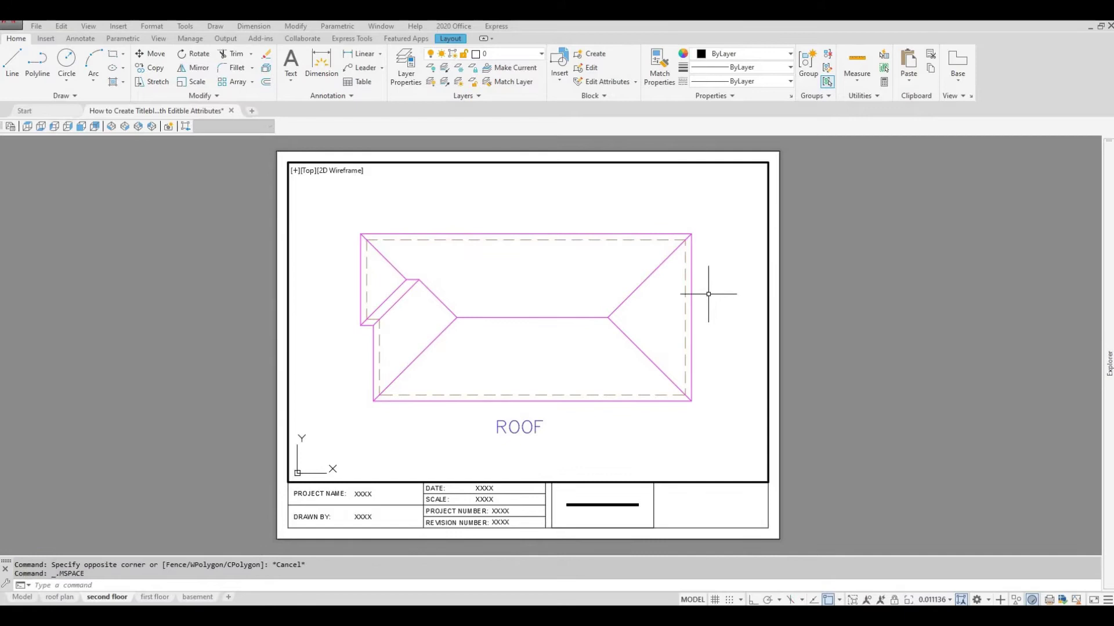
pyautogui.moveTo(718, 296); pyautogui.dragTo(462, 295, button='middle')
pyautogui.moveTo(654, 319); pyautogui.dragTo(373, 309, button='middle')
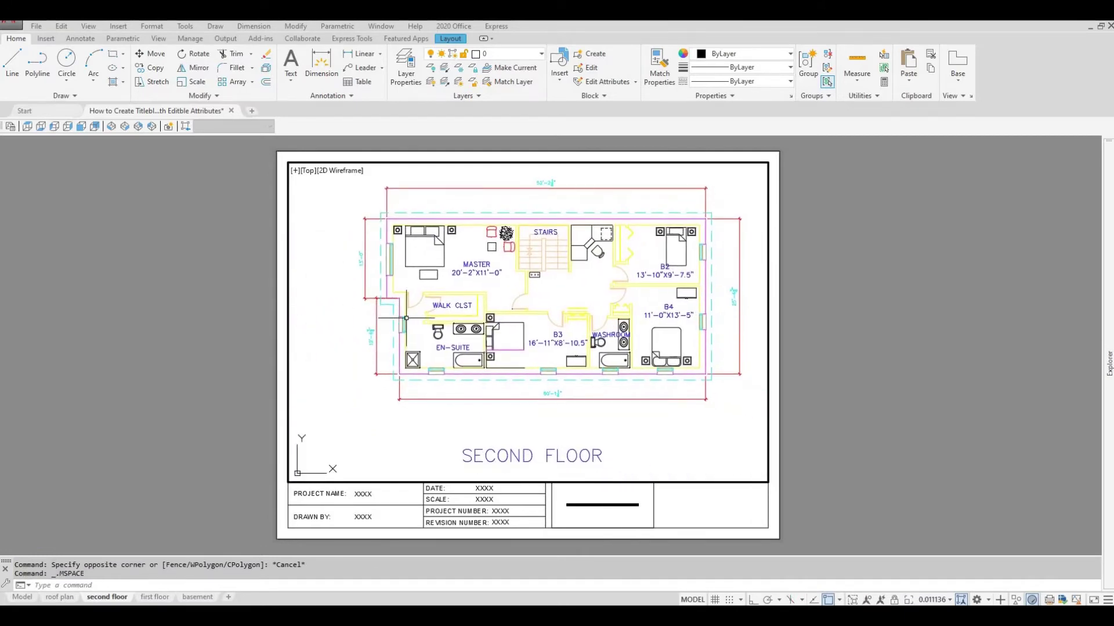
pyautogui.doubleClick(212, 373)
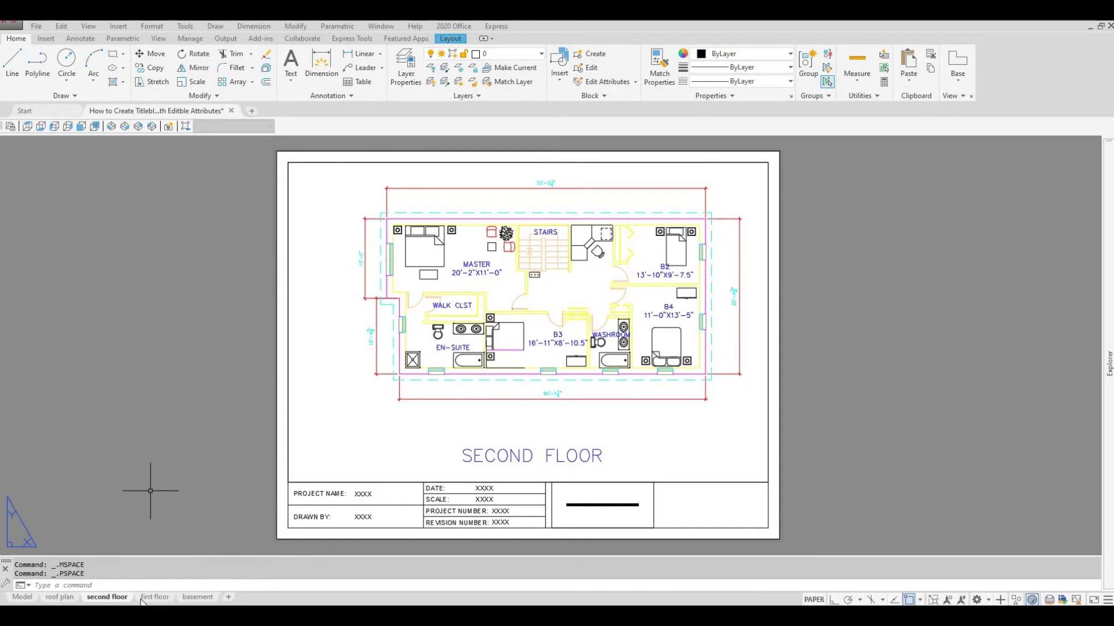
# - In the first floor layout, pan the viewport's model view to the GROUND FLOOR plan and return to paper space
pyautogui.click(145, 597)
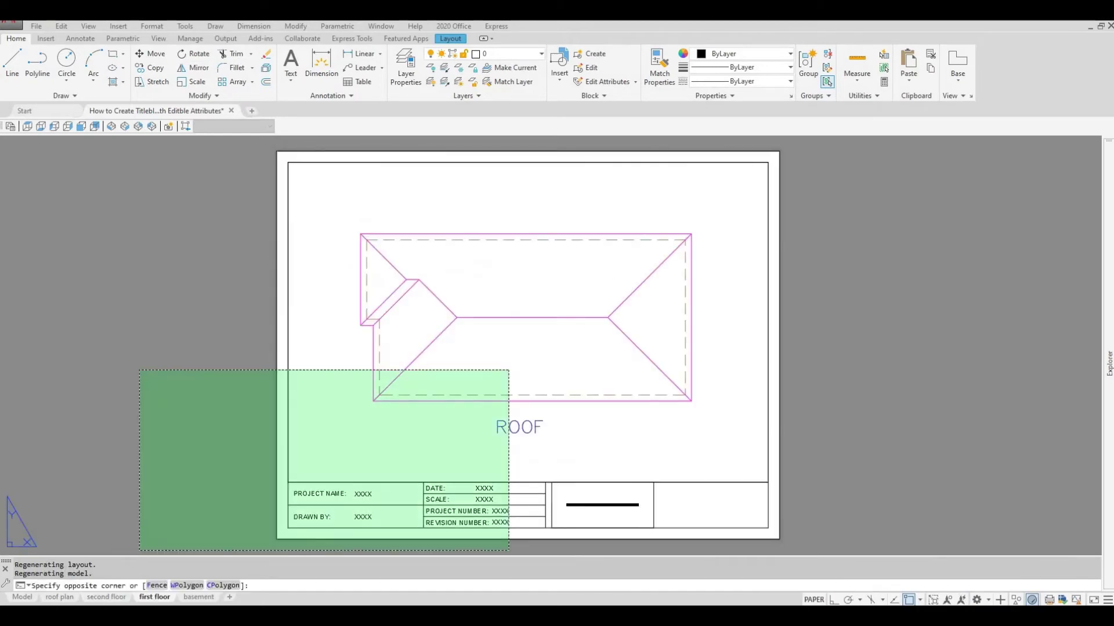
pyautogui.press('Escape')
pyautogui.doubleClick(522, 360)
pyautogui.moveTo(522, 360)
pyautogui.mouseDown(button='middle')
pyautogui.moveTo(393, 353)
pyautogui.moveTo(614, 385)
pyautogui.moveTo(475, 390)
pyautogui.moveTo(444, 408)
pyautogui.mouseUp(button='middle')
pyautogui.doubleClick(196, 327)
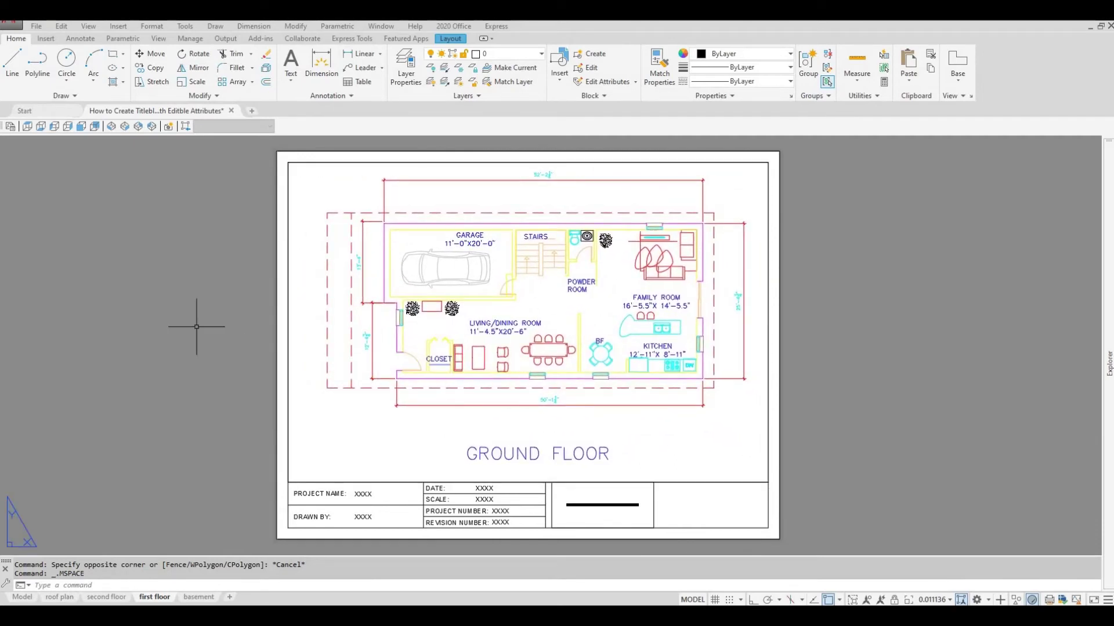
# - In the basement layout, pan the viewport's model view to the BASEMENT FLOOR plan and return to paper space
pyautogui.click(198, 597)
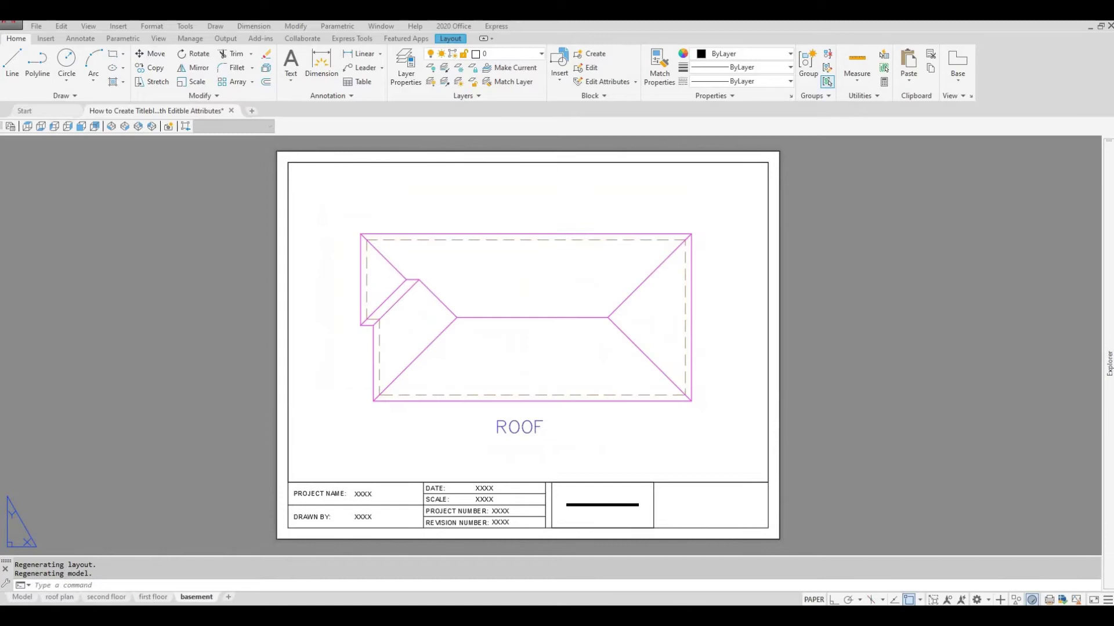
pyautogui.doubleClick(609, 368)
pyautogui.moveTo(708, 367); pyautogui.dragTo(336, 368, button='middle')
pyautogui.moveTo(583, 374); pyautogui.dragTo(145, 377, button='middle')
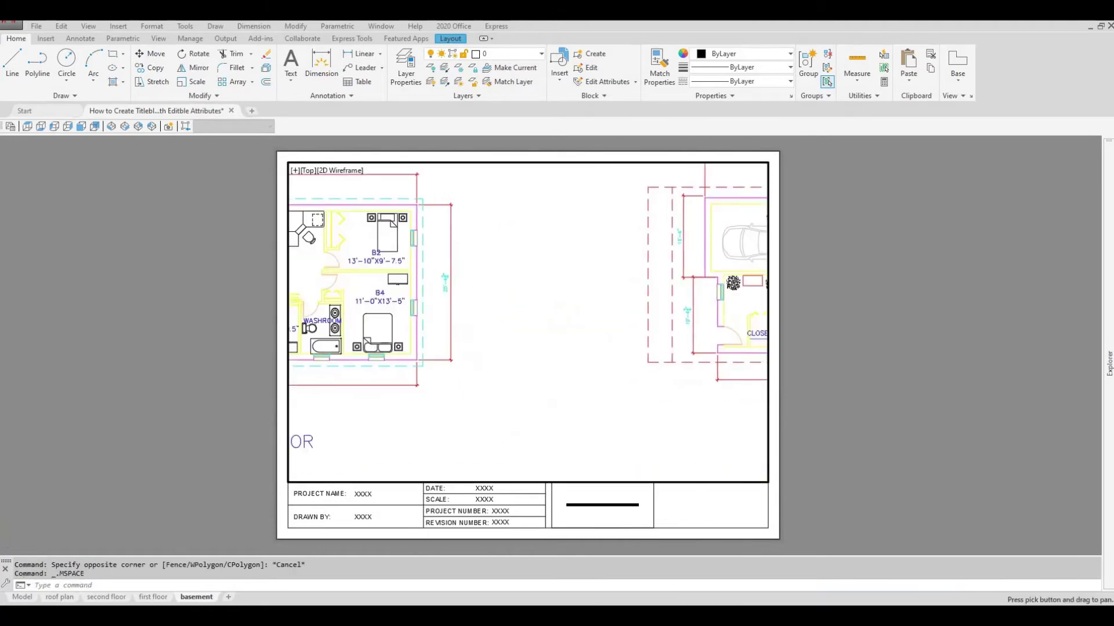
pyautogui.moveTo(725, 383); pyautogui.dragTo(354, 375, button='middle')
pyautogui.moveTo(612, 387); pyautogui.dragTo(542, 391, button='middle')
pyautogui.moveTo(725, 394); pyautogui.dragTo(354, 398, button='middle')
pyautogui.moveTo(563, 423); pyautogui.dragTo(255, 423, button='middle')
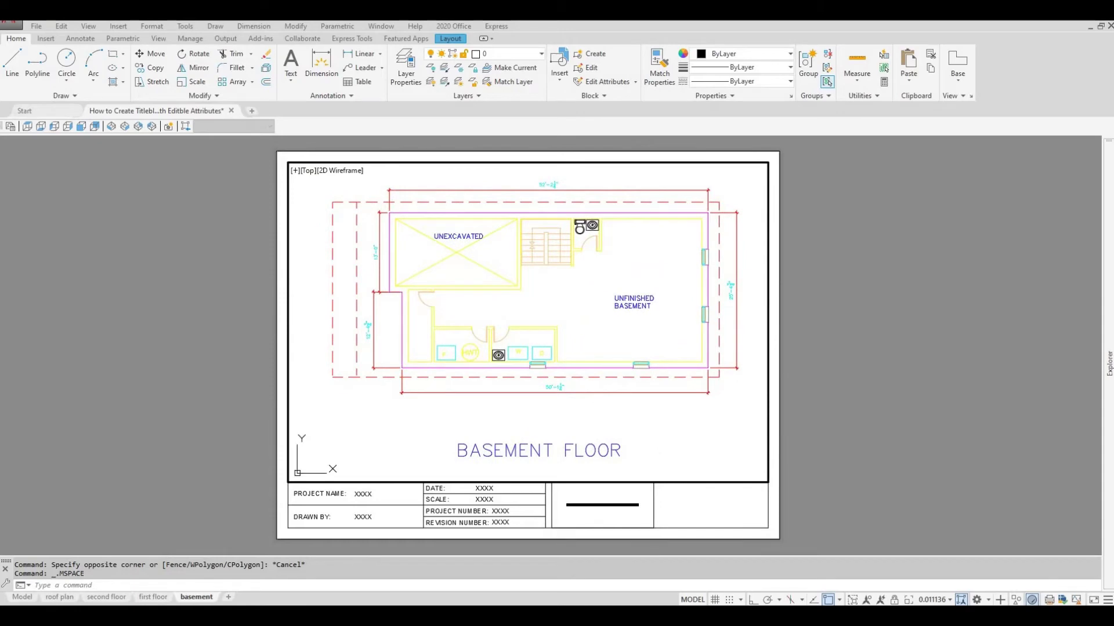
pyautogui.doubleClick(164, 343)
pyautogui.press('Escape')
pyautogui.press('Escape')
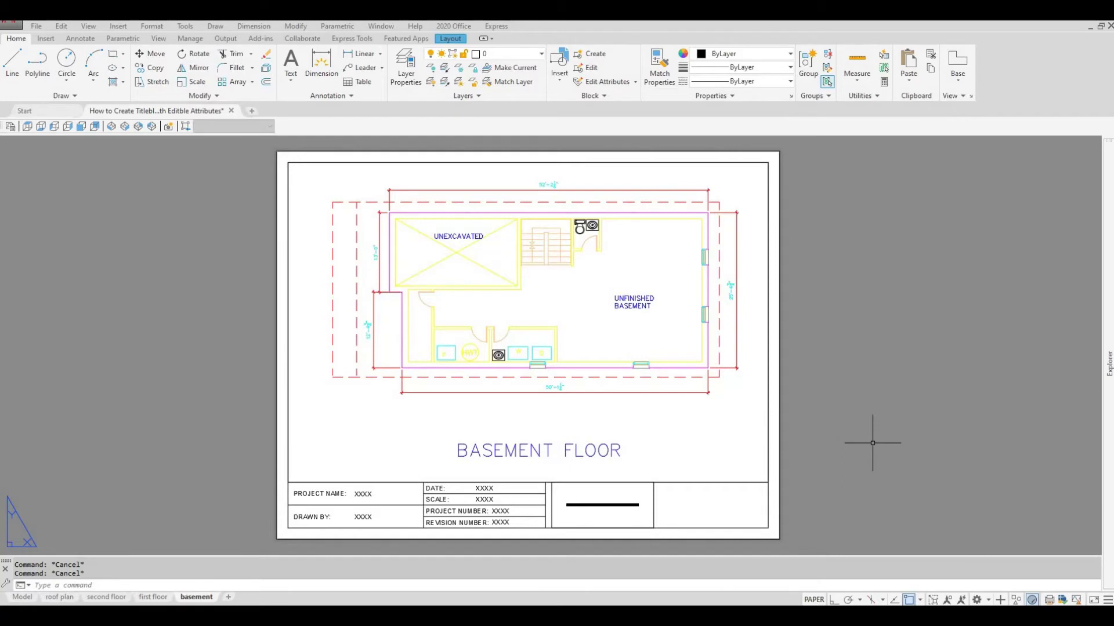
# - Set the DATE attribute to 2020 in all title-block inserts with the GATTE command
pyautogui.write('GATTE')
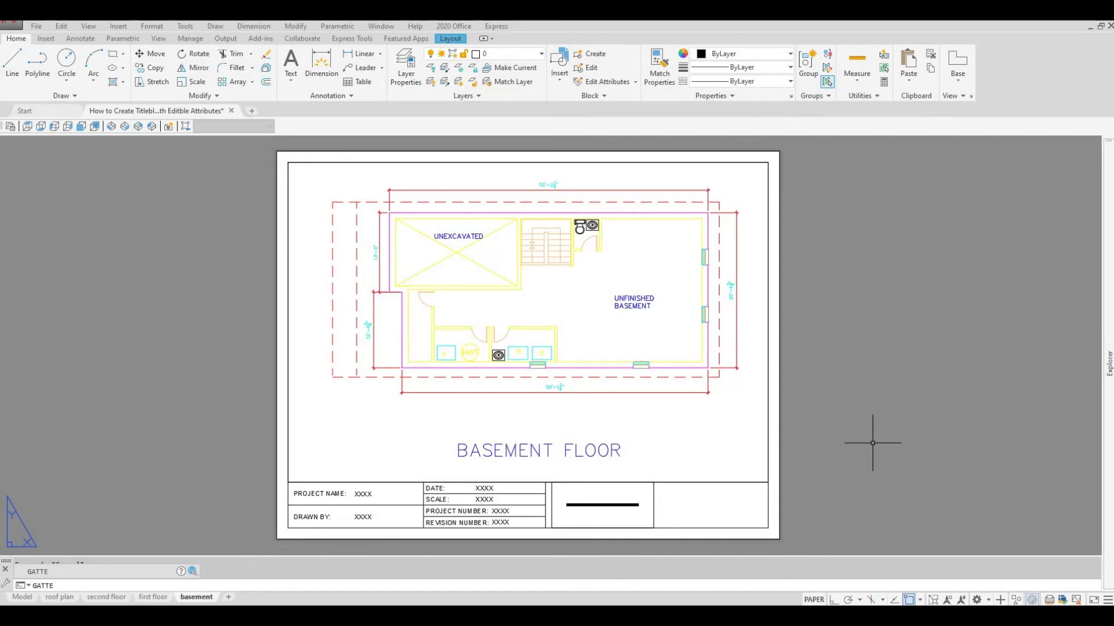
pyautogui.press('Return')
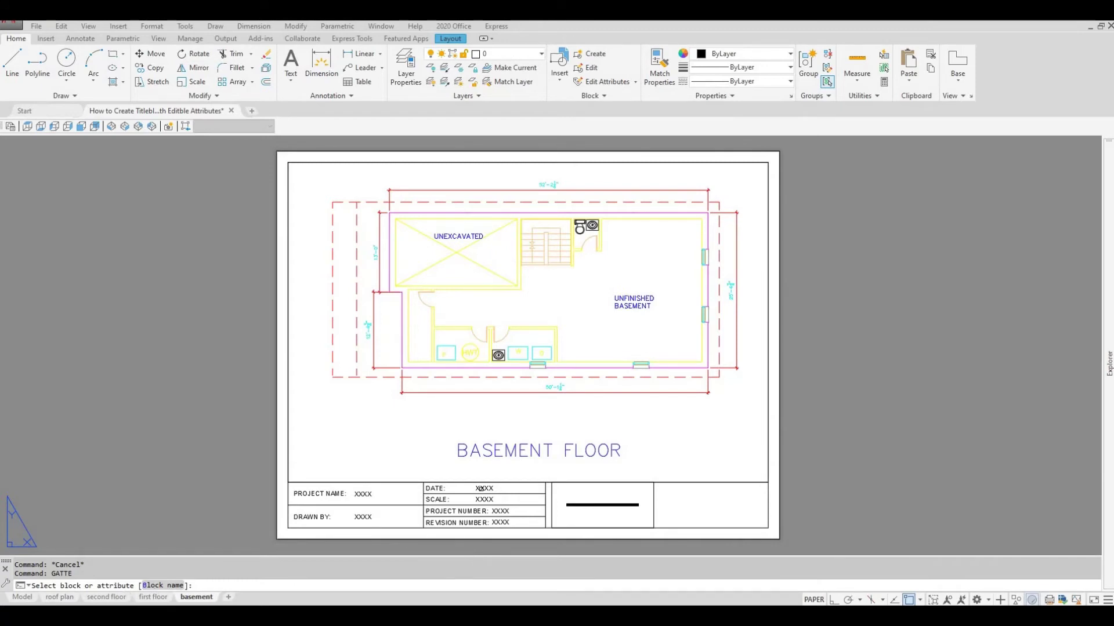
pyautogui.click(481, 489)
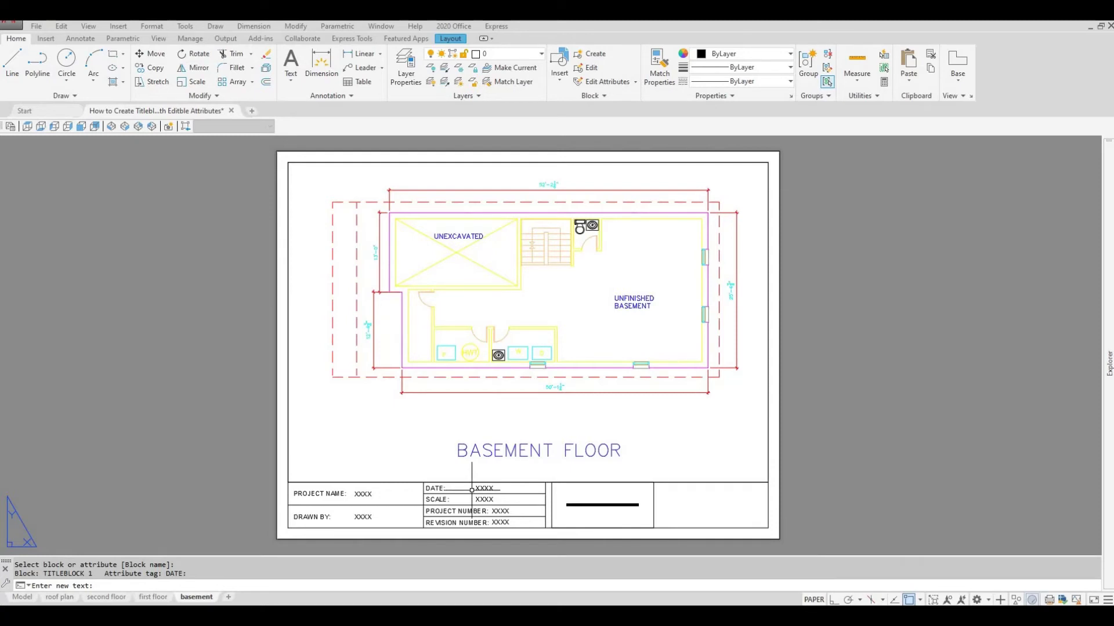
pyautogui.write('2020')
pyautogui.press('Return')
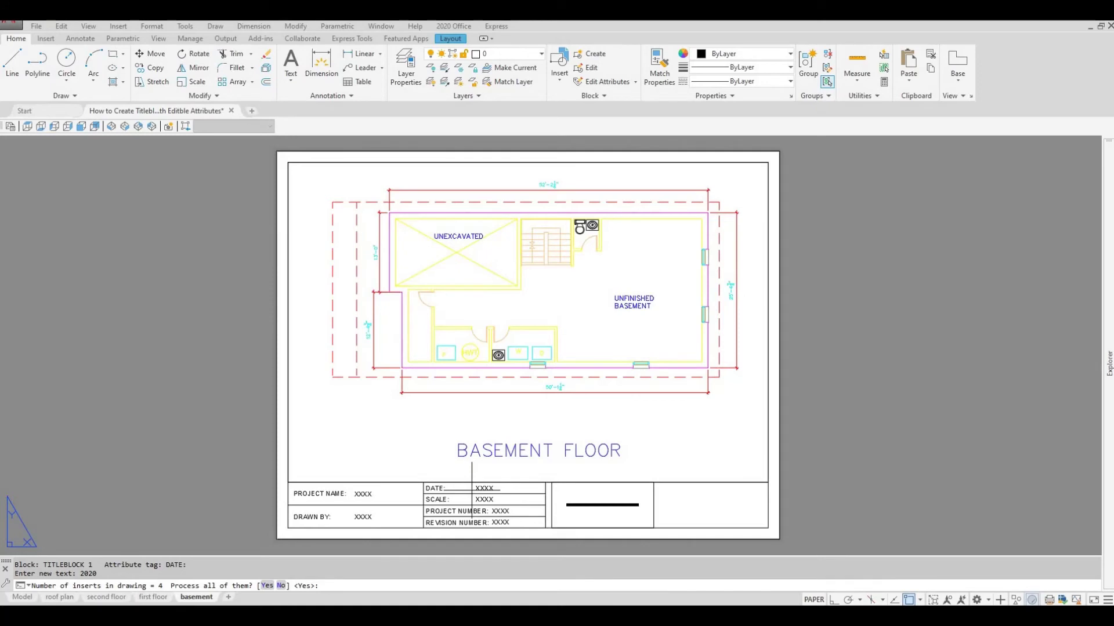
pyautogui.press('Return')
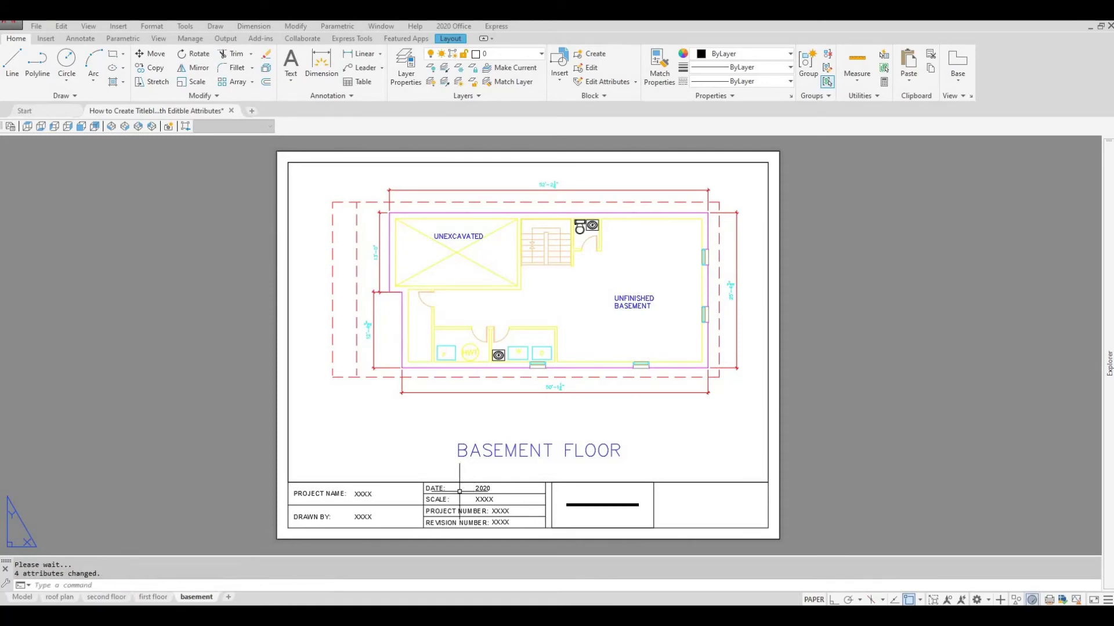
# - Set the SCALE attribute to NTS in all title-block inserts with GATTE
pyautogui.scroll(6, 459, 491)
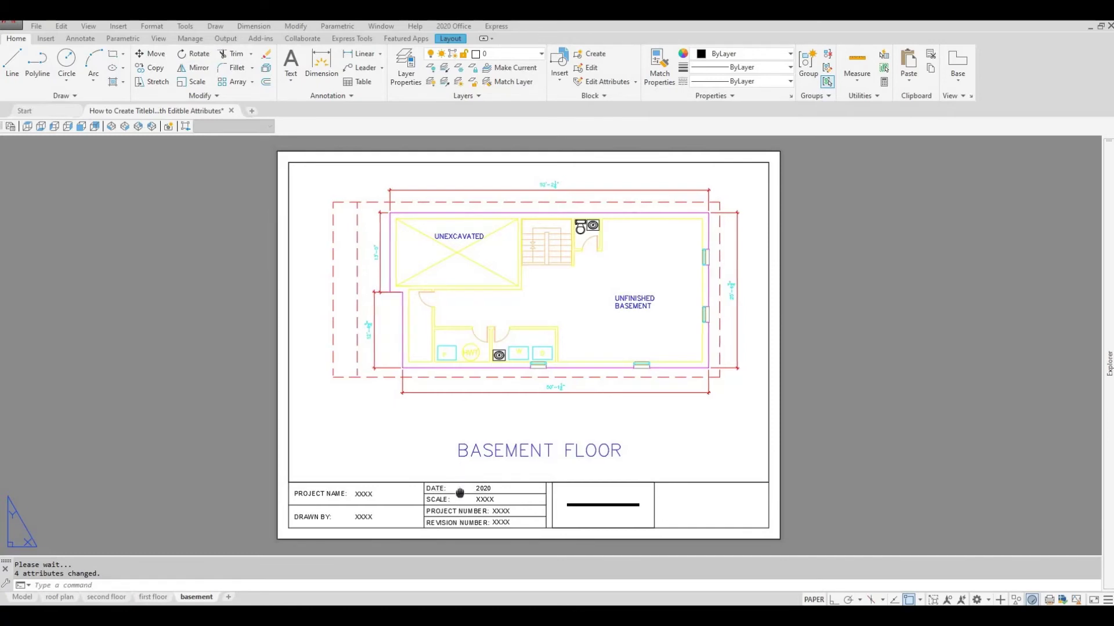
pyautogui.scroll(-4, 482, 447)
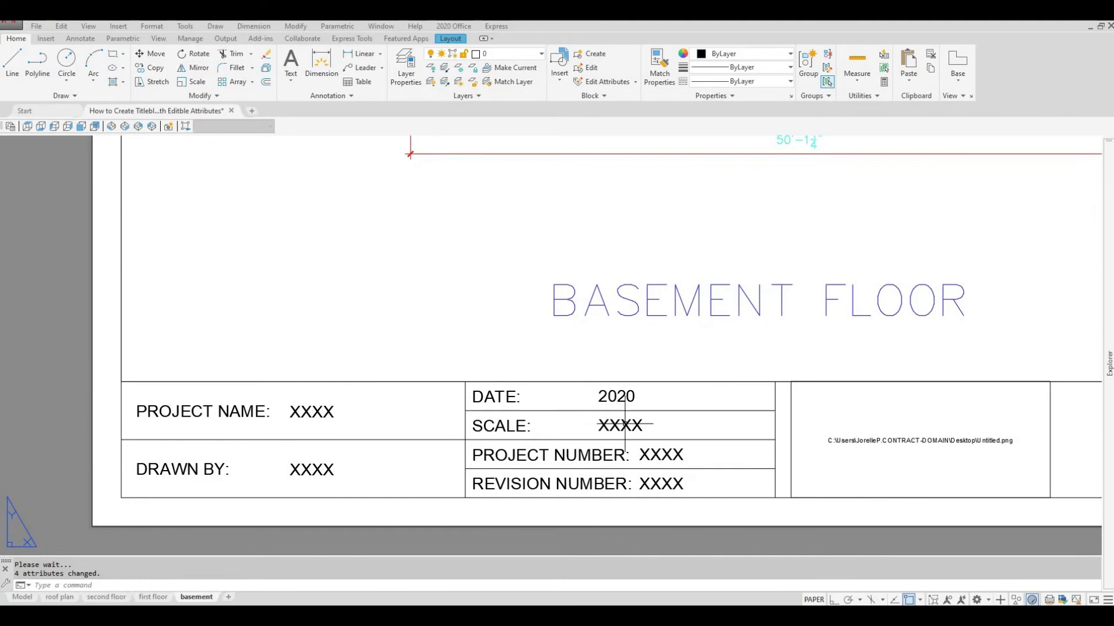
pyautogui.press('Escape')
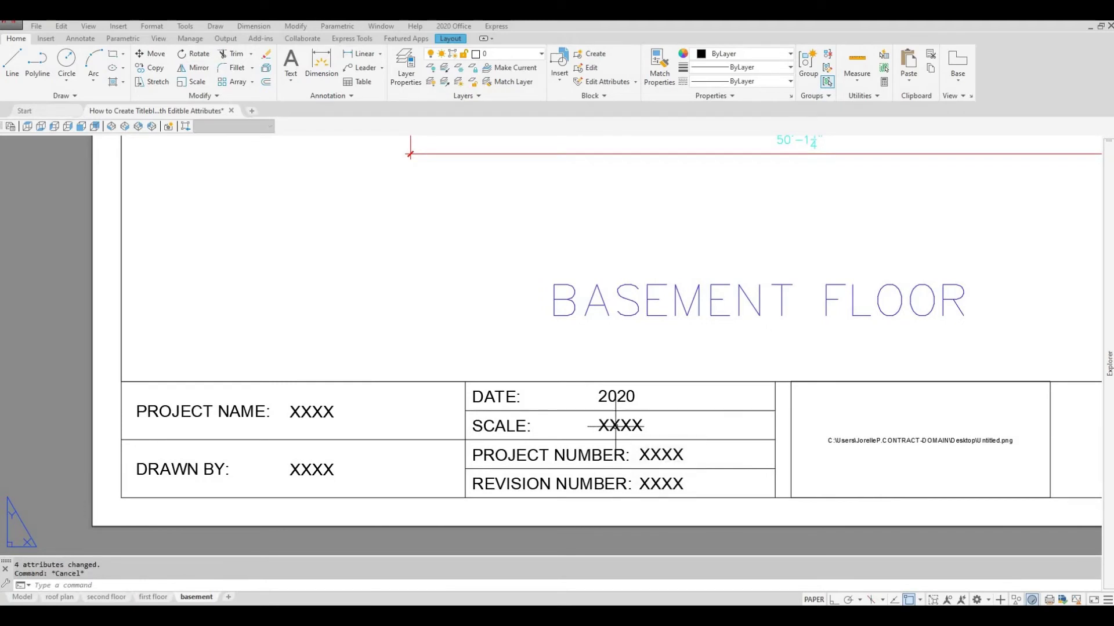
pyautogui.write('gatte')
pyautogui.press('Return')
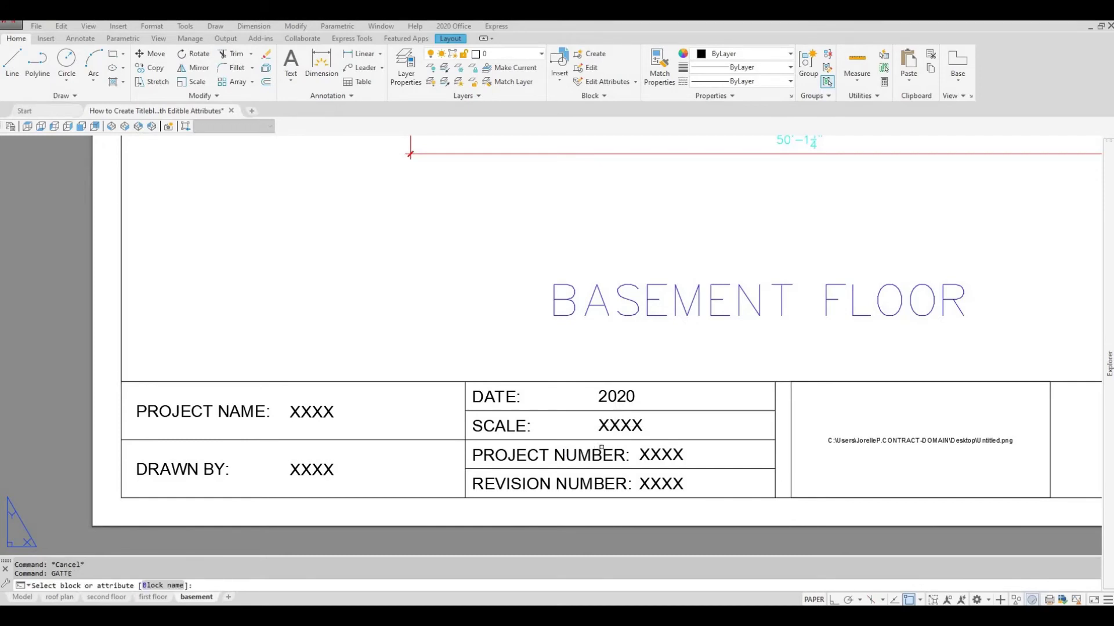
pyautogui.click(614, 427)
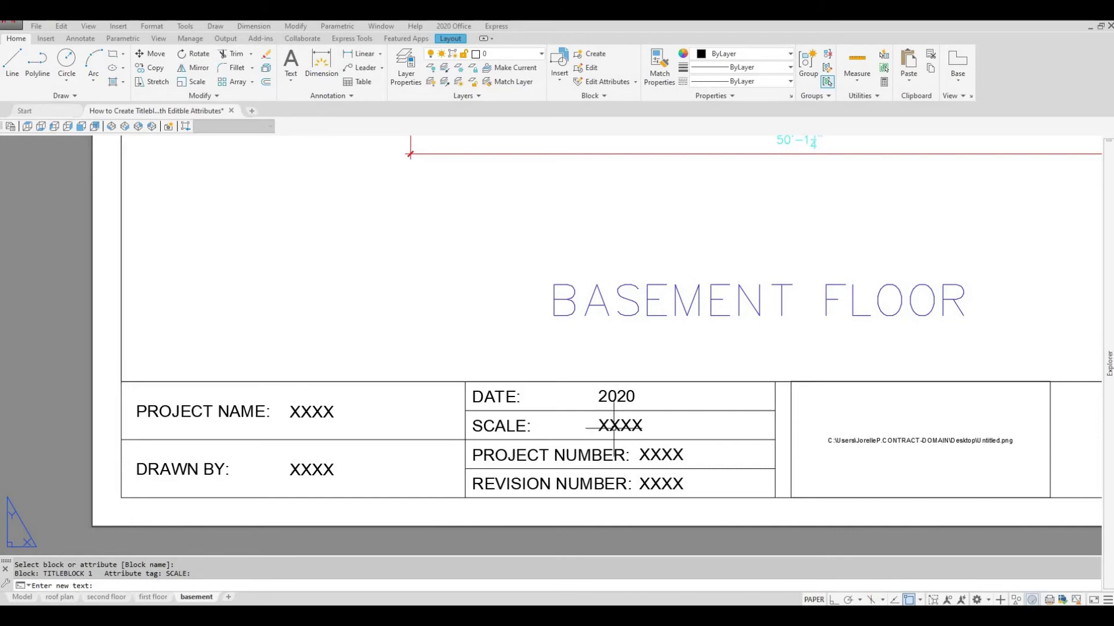
pyautogui.write('NTS')
pyautogui.press('Return')
pyautogui.press('Return')
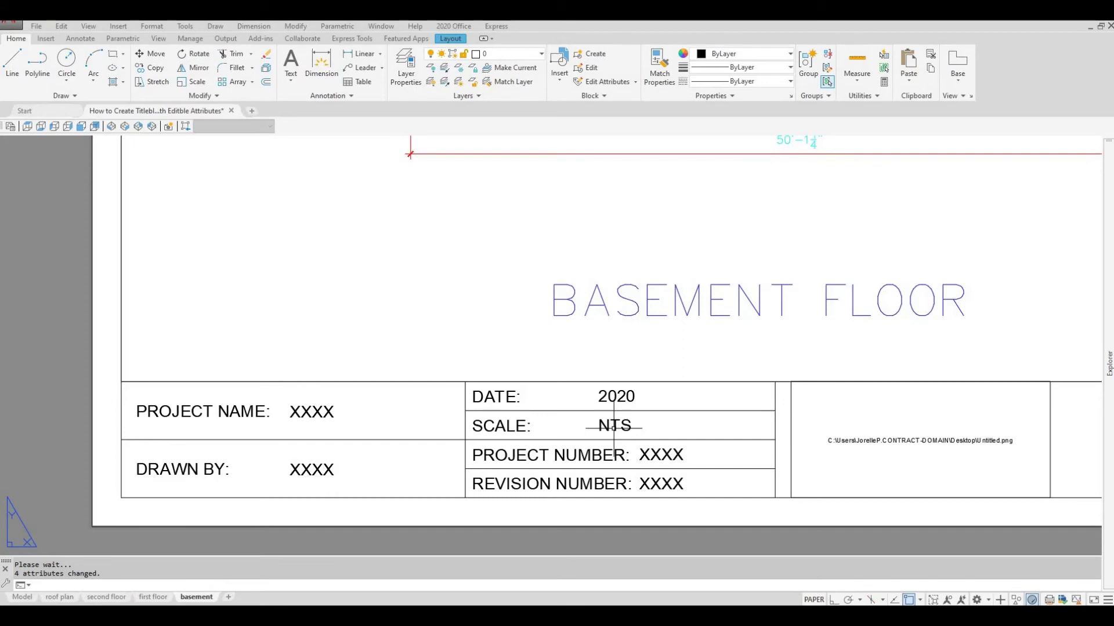
# - Set the PROJECT NAME attribute to "house" in all title-block inserts with GATTE
pyautogui.write('gatte')
pyautogui.press('Return')
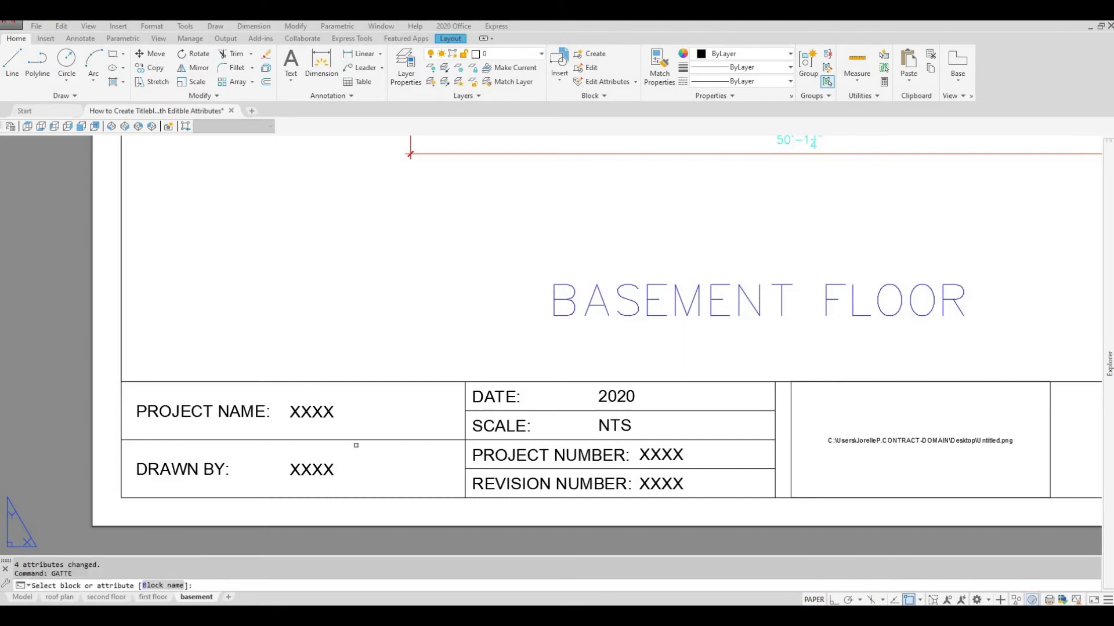
pyautogui.click(314, 413)
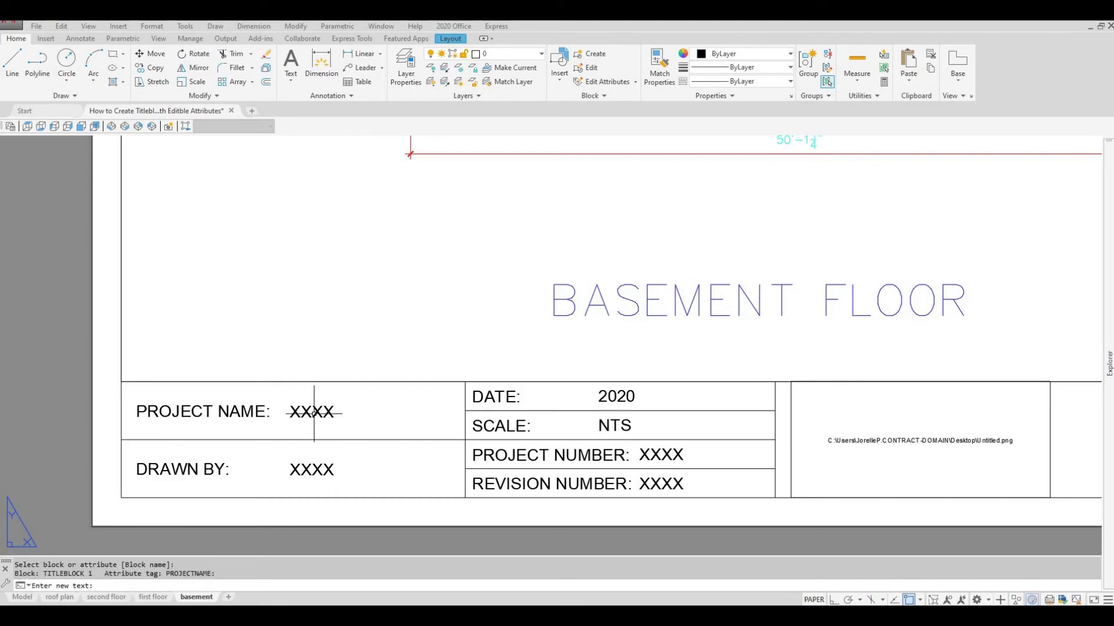
pyautogui.write('hio')
pyautogui.press('BackSpace')
pyautogui.write('ouse')
pyautogui.press('Return')
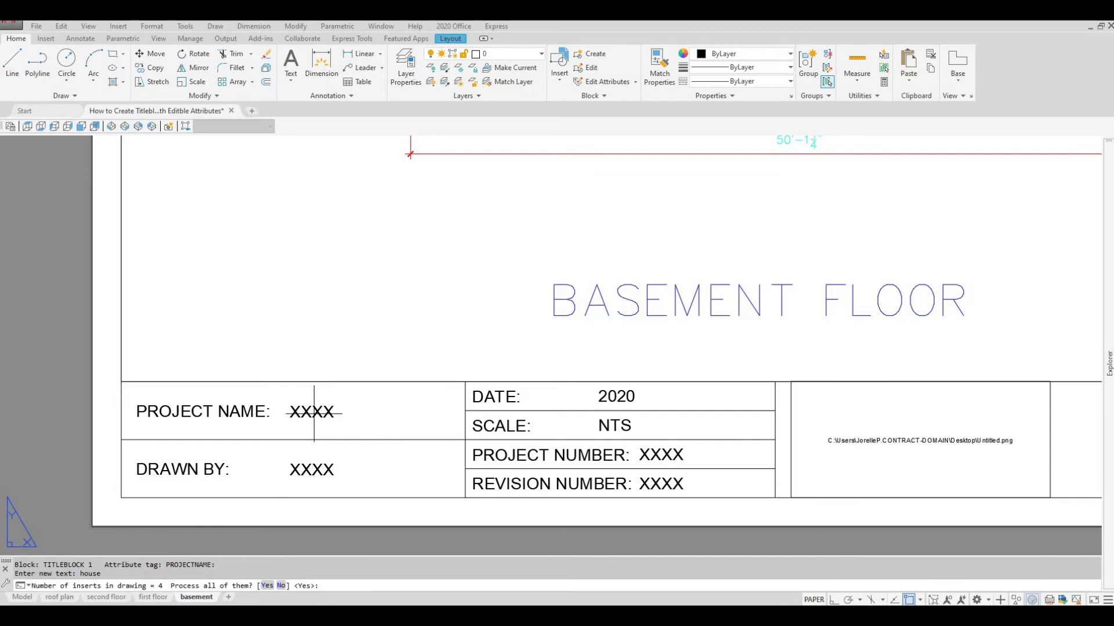
pyautogui.press('Return')
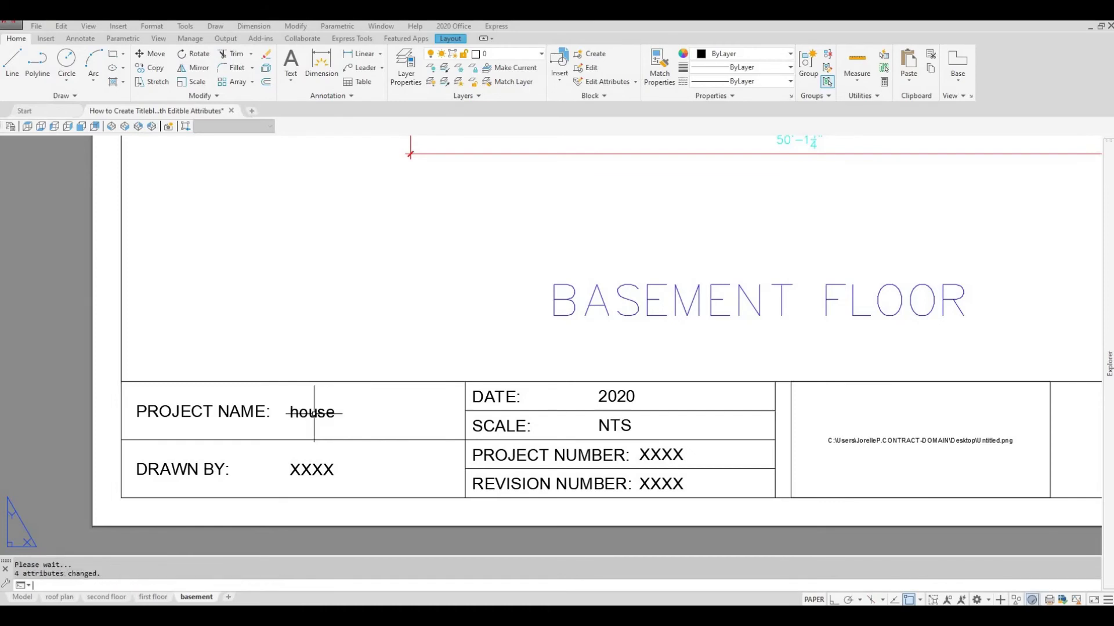
# - Enter the drafter's initials as the DRAWN BY attribute in all title-block inserts with GATTE
pyautogui.write('gatte')
pyautogui.press('Return')
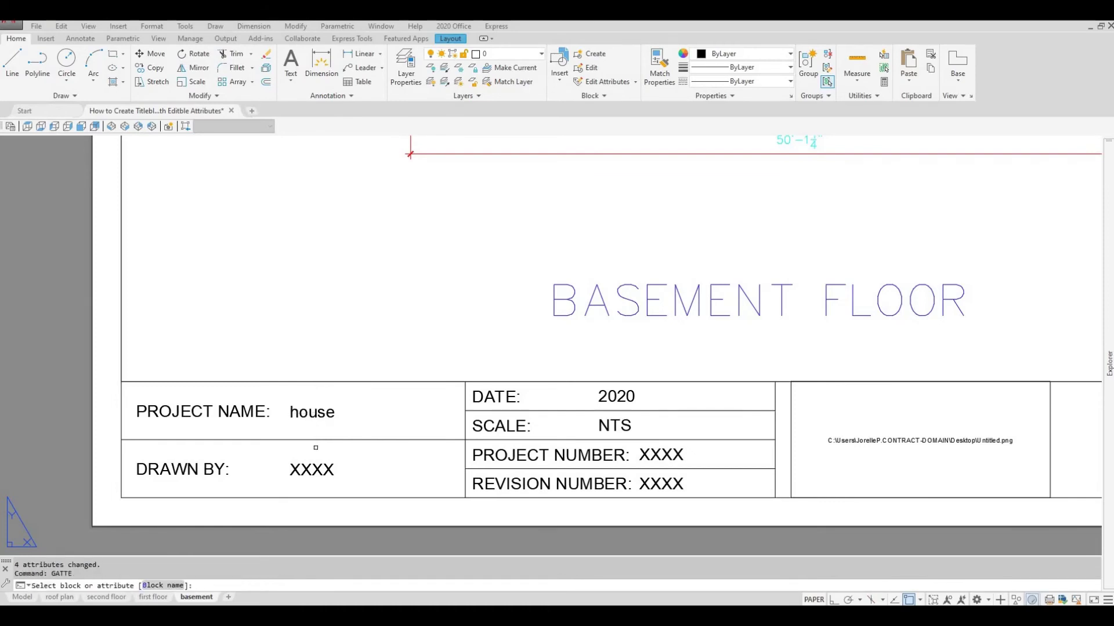
pyautogui.click(308, 468)
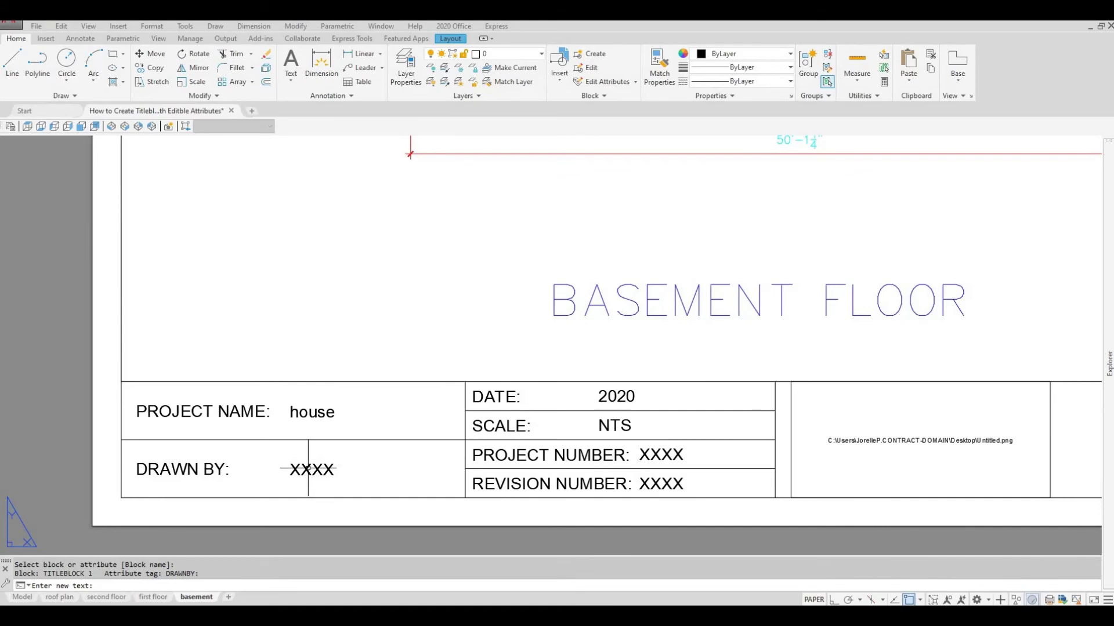
pyautogui.write('jp')
pyautogui.press('Return')
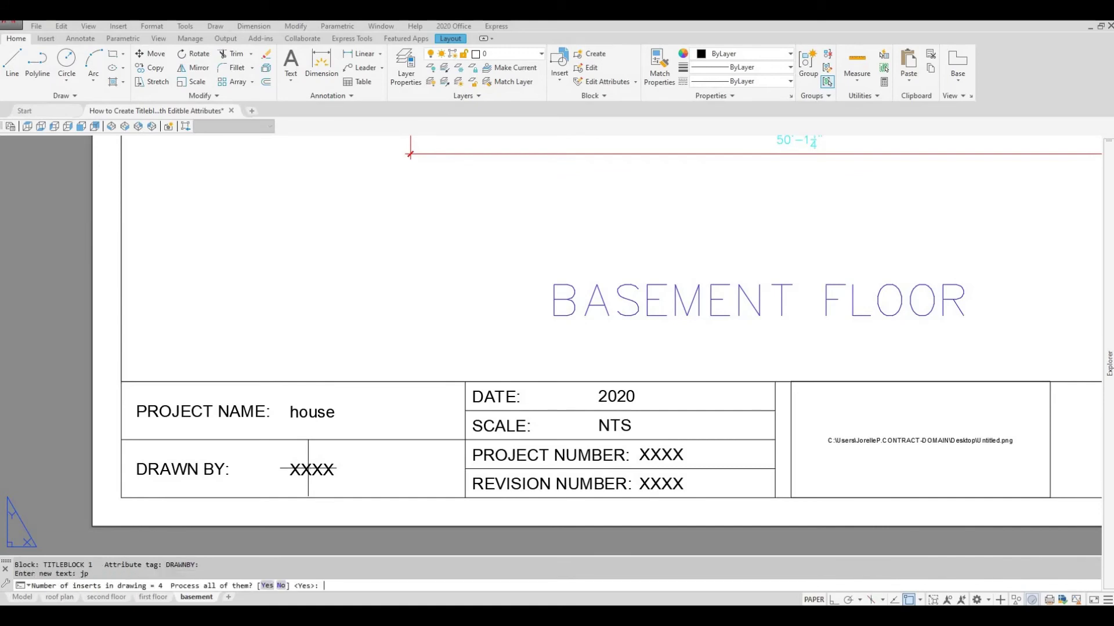
pyautogui.press('Return')
# - Set the PROJECT NUMBER attribute to 1234 in all title-block inserts with GATTE
pyautogui.write('gatte')
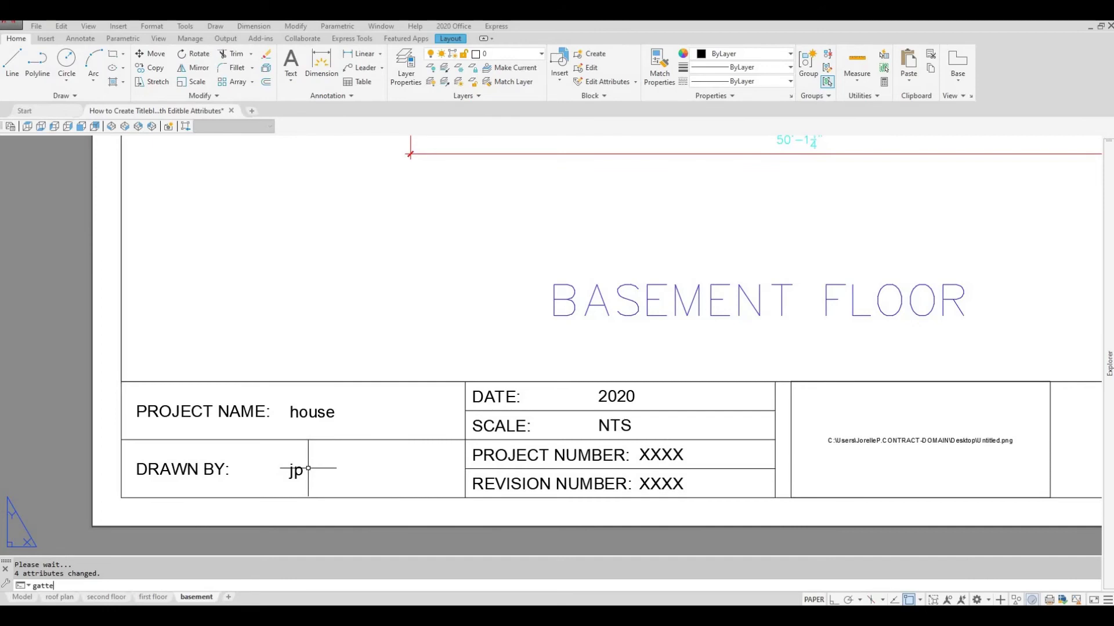
pyautogui.press('Return')
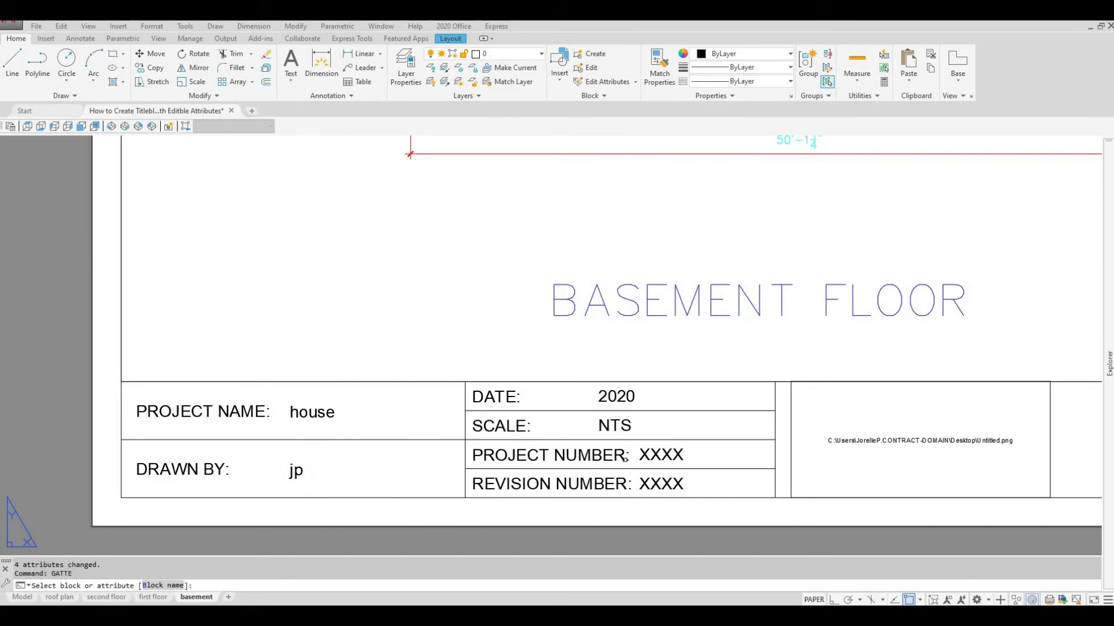
pyautogui.click(644, 453)
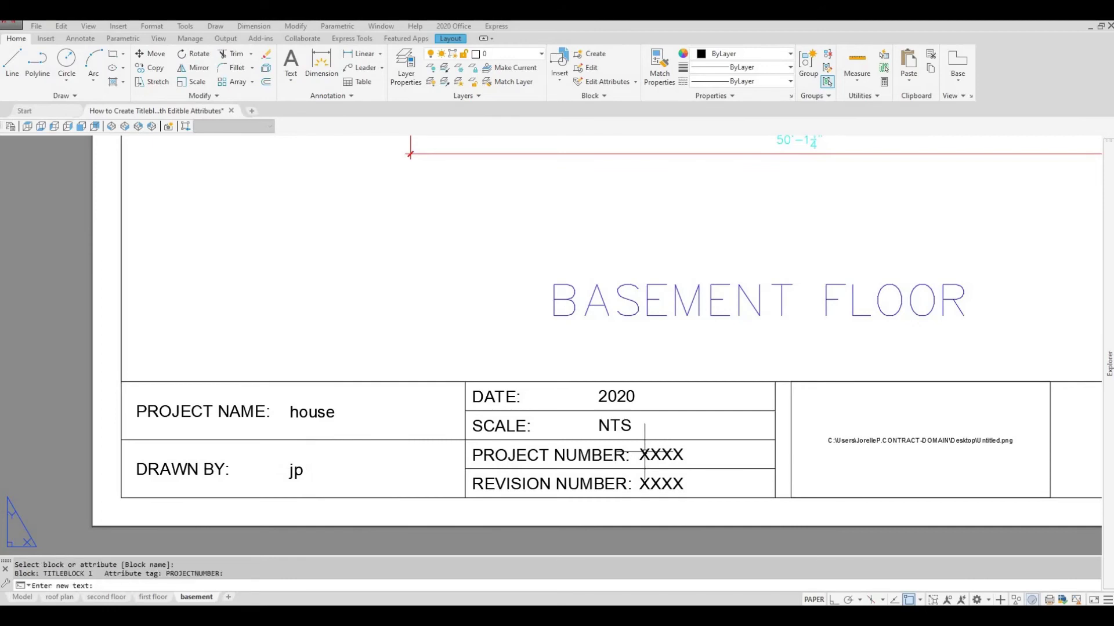
pyautogui.write('1234')
pyautogui.press('Return')
pyautogui.press('Return')
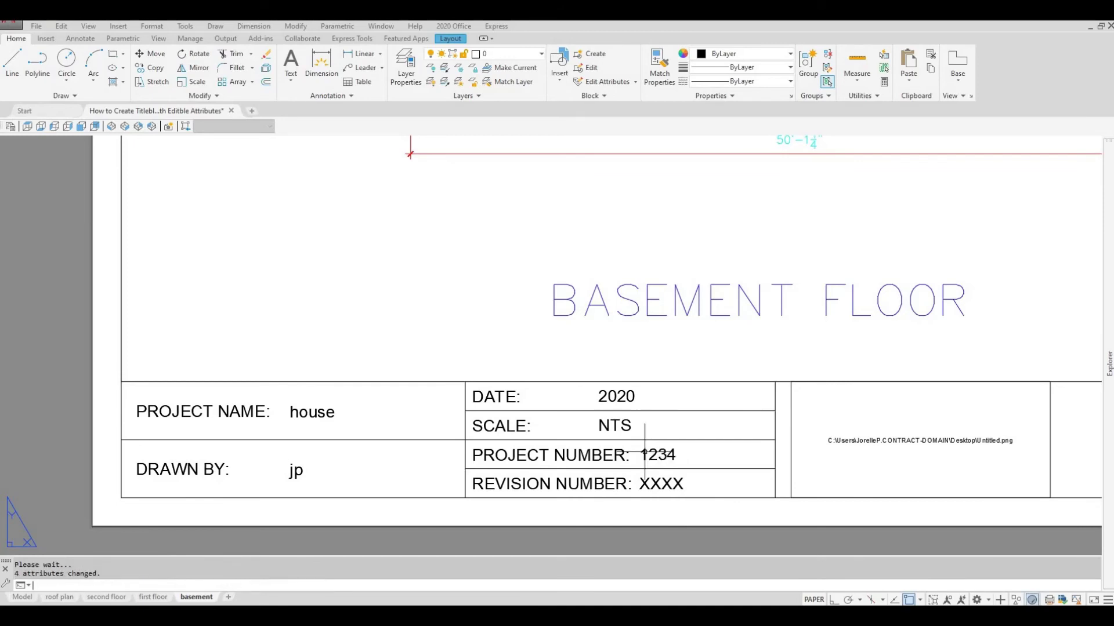
# - Set the REVISION NUMBER attribute to "rev 1" in all title-block inserts with GATTE
pyautogui.write('gatte')
pyautogui.press('Return')
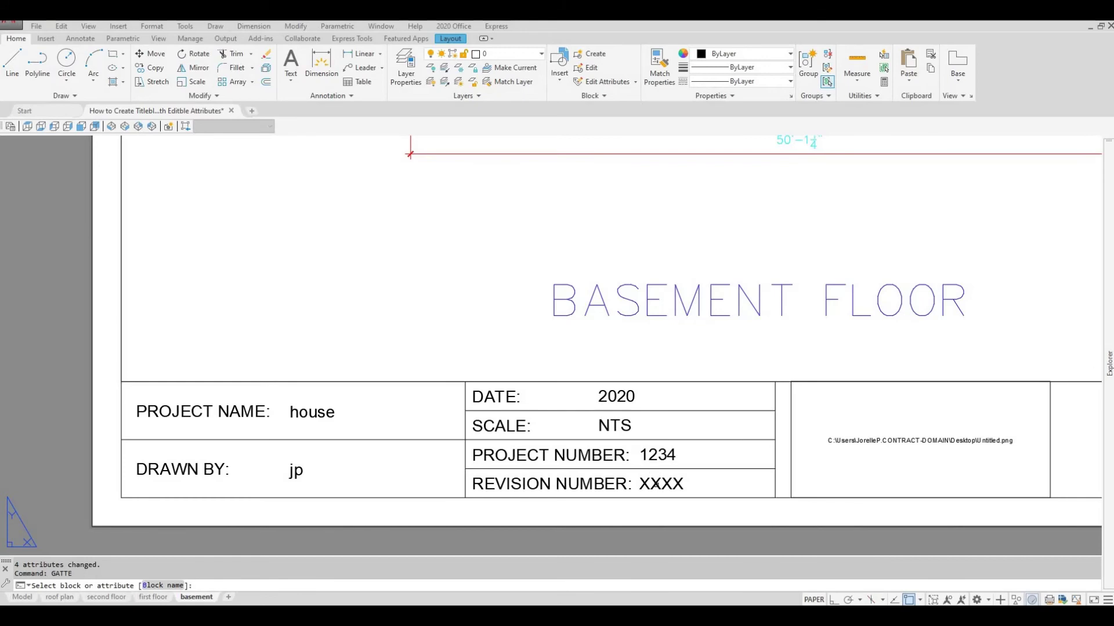
pyautogui.click(656, 484)
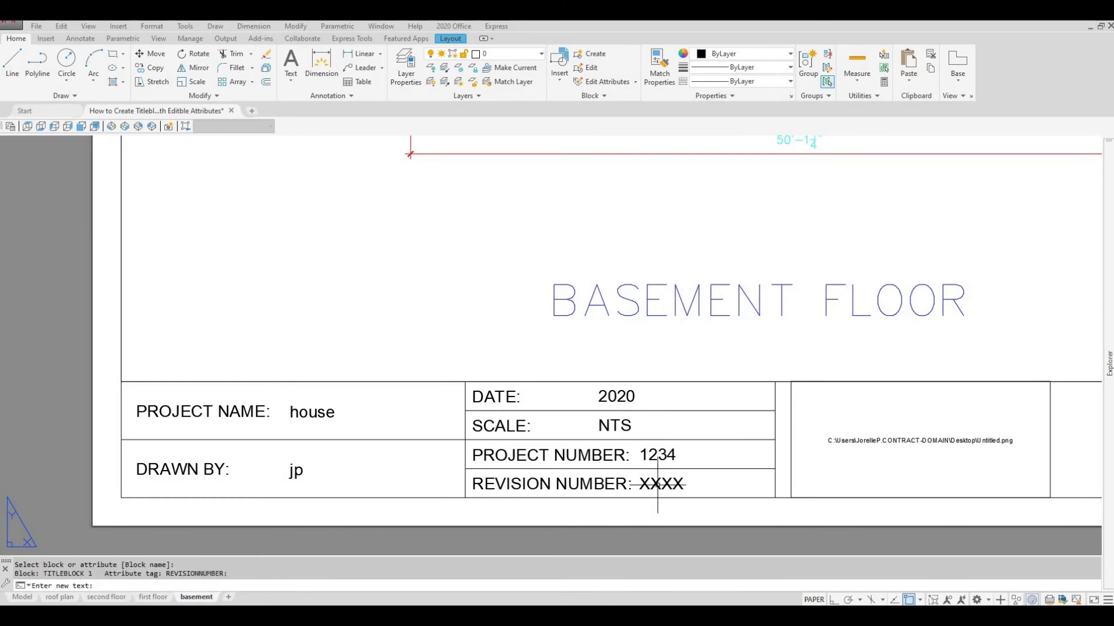
pyautogui.write('rev 1')
pyautogui.press('Return')
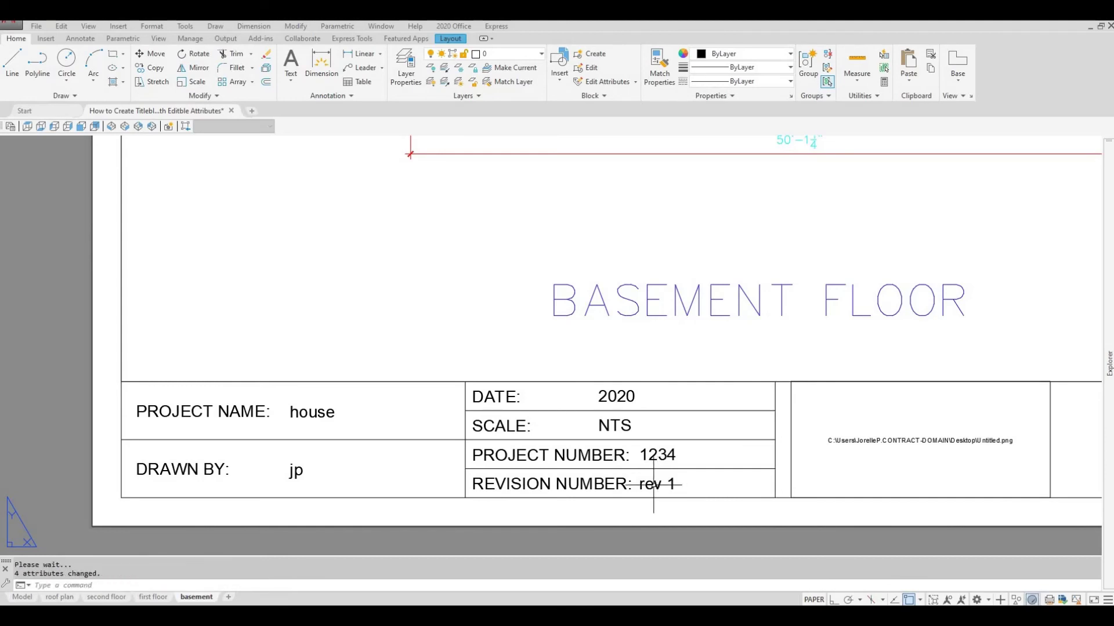
# - Check the title-block attribute values on the first floor, second floor and roof plan layouts
pyautogui.click(155, 597)
pyautogui.scroll(3, 391, 529)
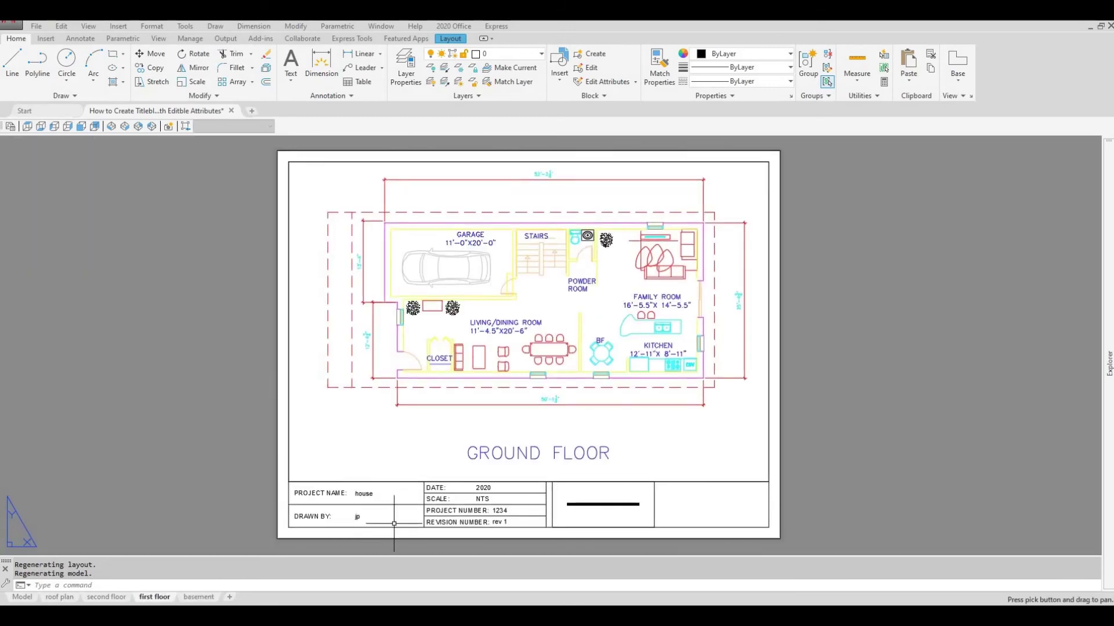
pyautogui.scroll(3, 404, 513)
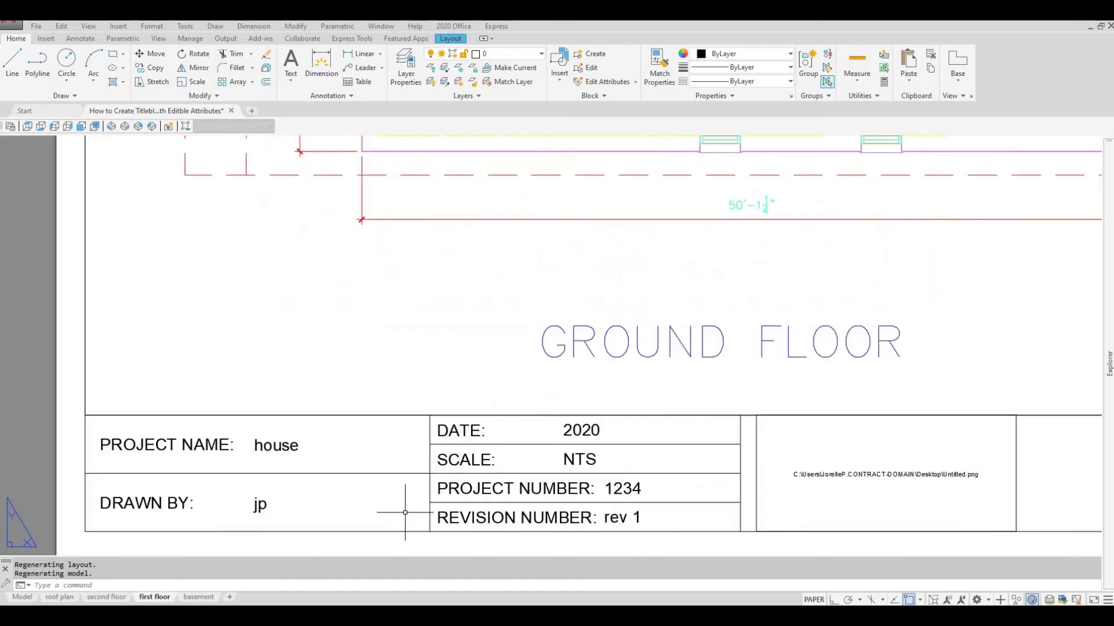
pyautogui.click(107, 598)
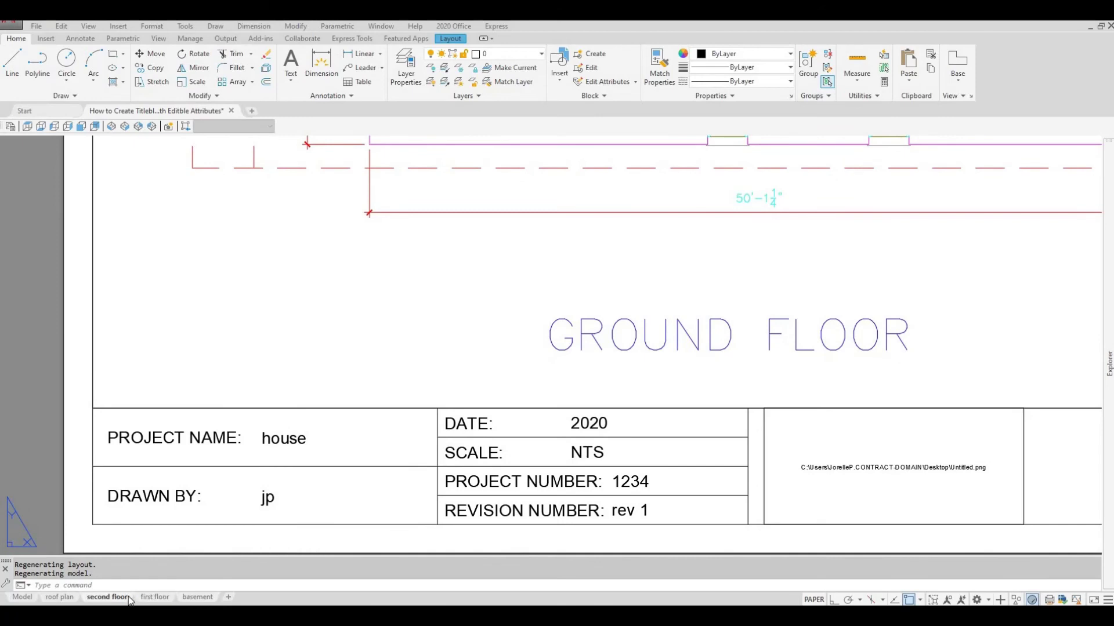
pyautogui.click(60, 598)
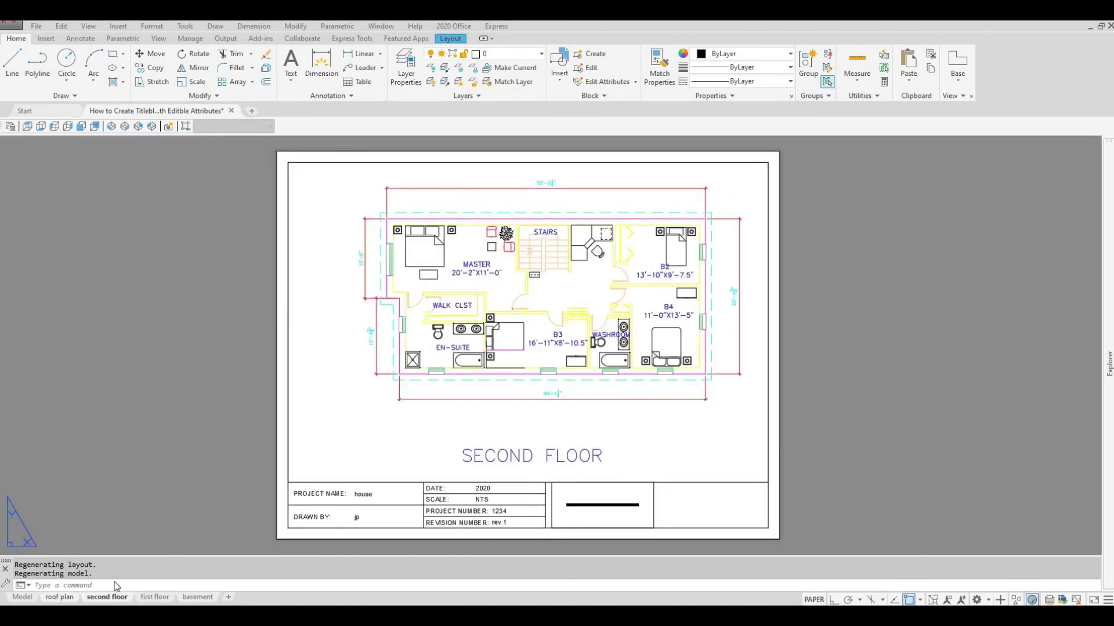
pyautogui.scroll(2, 467, 516)
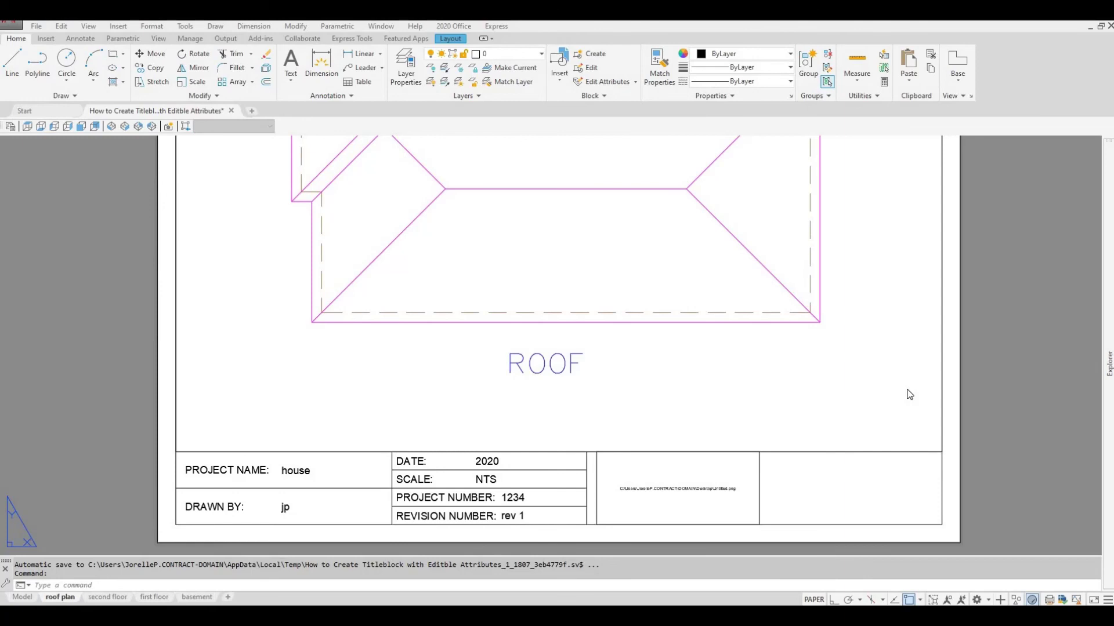
pyautogui.scroll(-1, 909, 395)
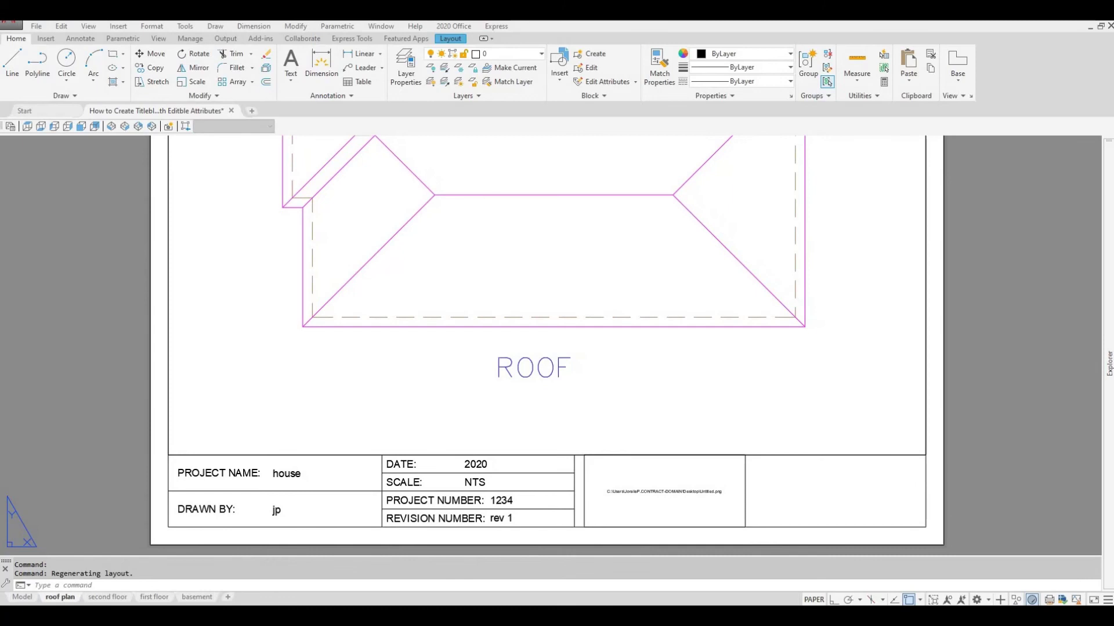